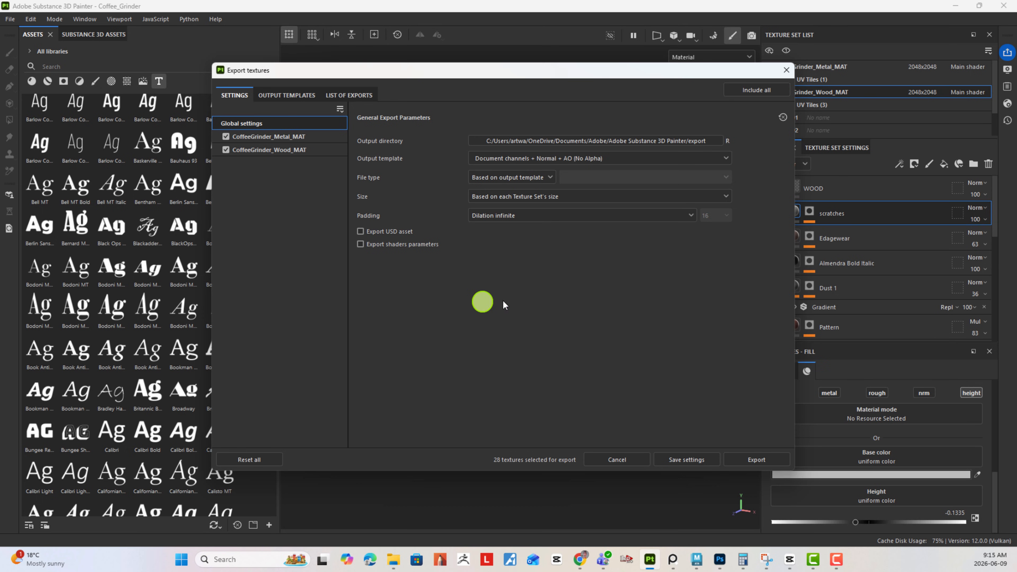
- Duplicate the Arnold (AiStandard) preset in the output templates of the texture export
{"action": "left_click_drag", "start_coordinate": [794, 469], "coordinate": [830, 529]}
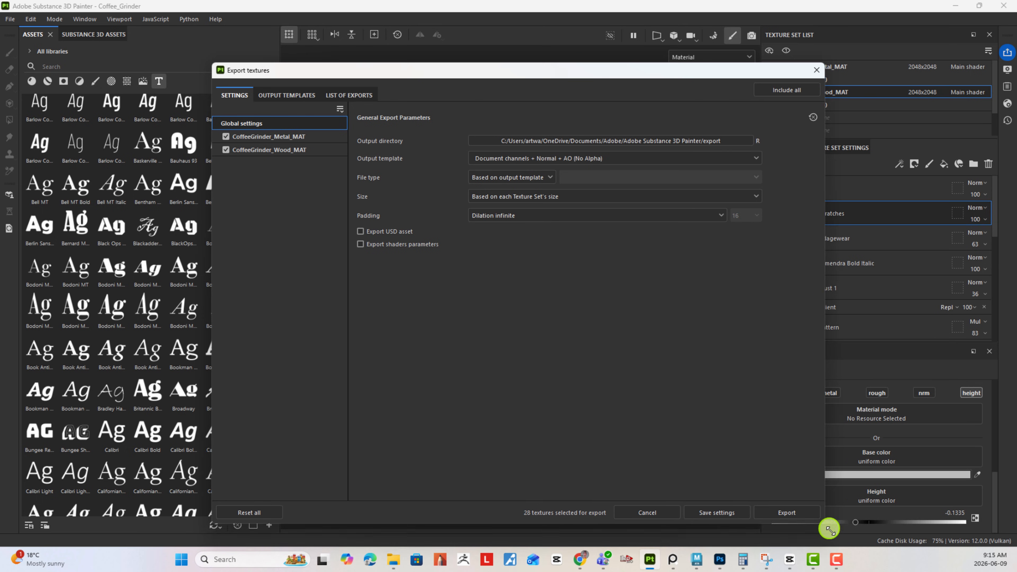
{"action": "left_click_drag", "start_coordinate": [507, 77], "coordinate": [448, 72]}
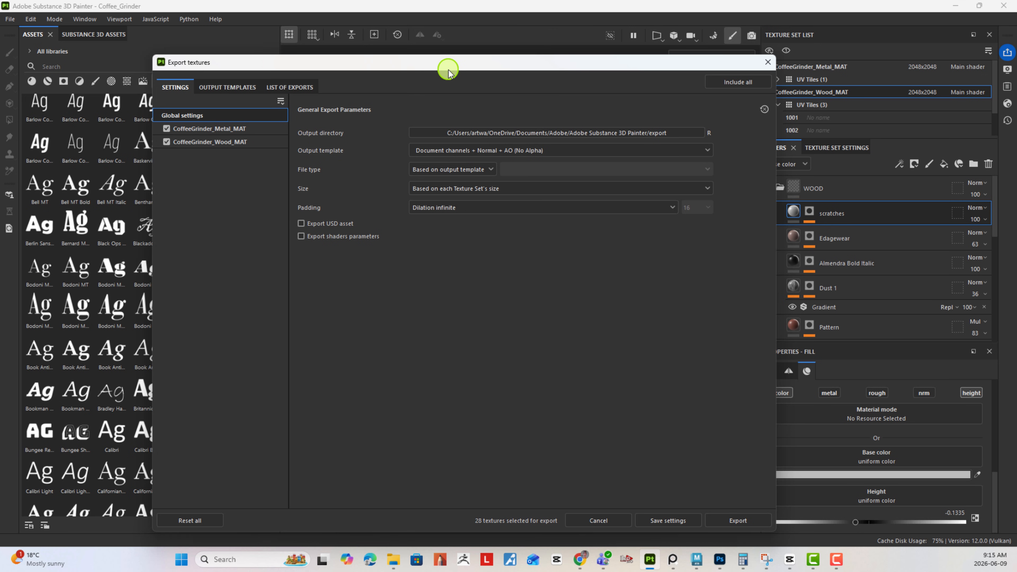
{"action": "left_click", "coordinate": [235, 89]}
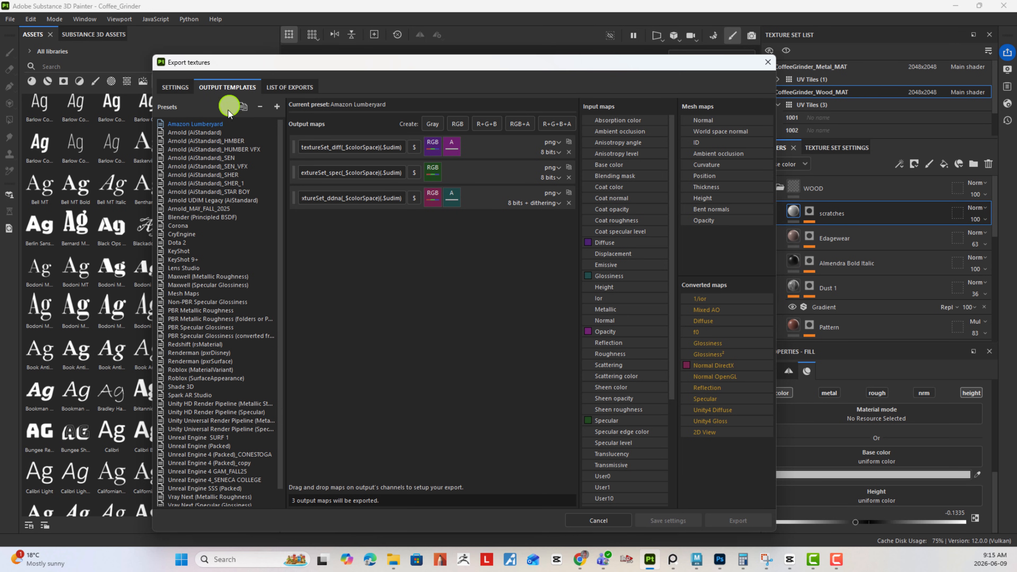
{"action": "left_click", "coordinate": [212, 132]}
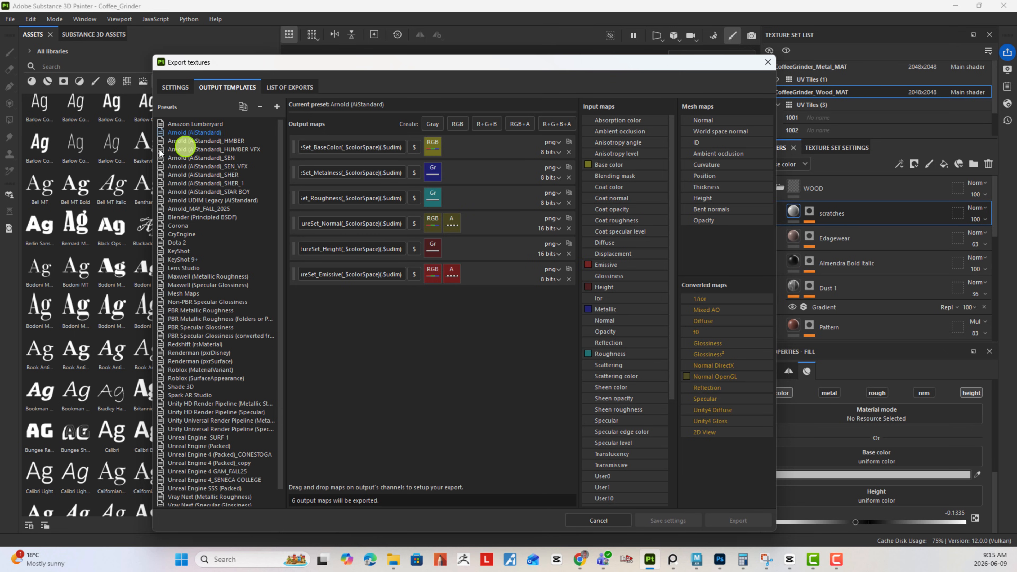
{"action": "right_click", "coordinate": [195, 134]}
{"action": "left_click", "coordinate": [213, 150]}
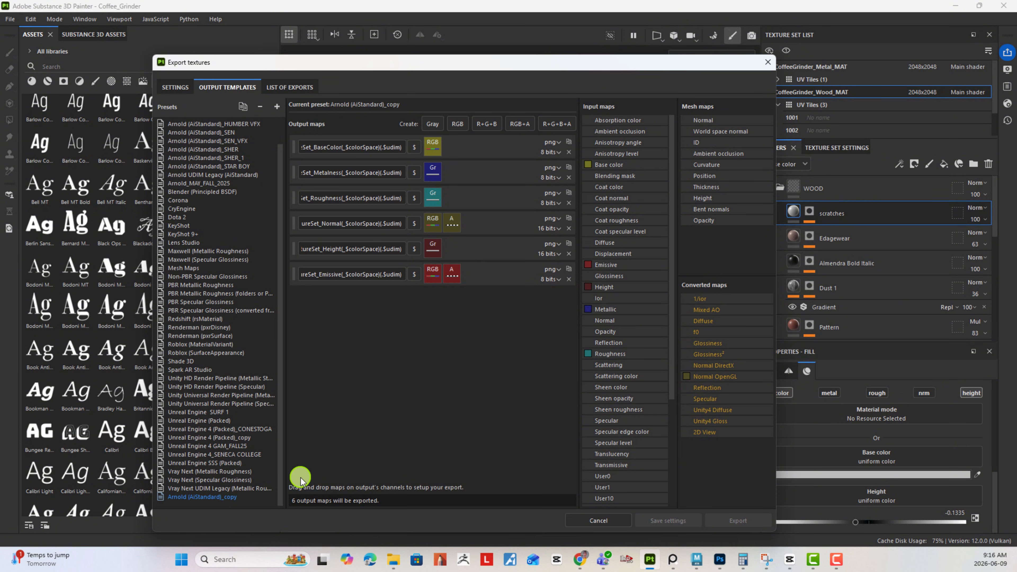
- Rename the copied preset as Arnold (AiStandard)_ART SKOOL
{"action": "double_click", "coordinate": [227, 496]}
{"action": "left_click_drag", "start_coordinate": [226, 497], "coordinate": [259, 498]}
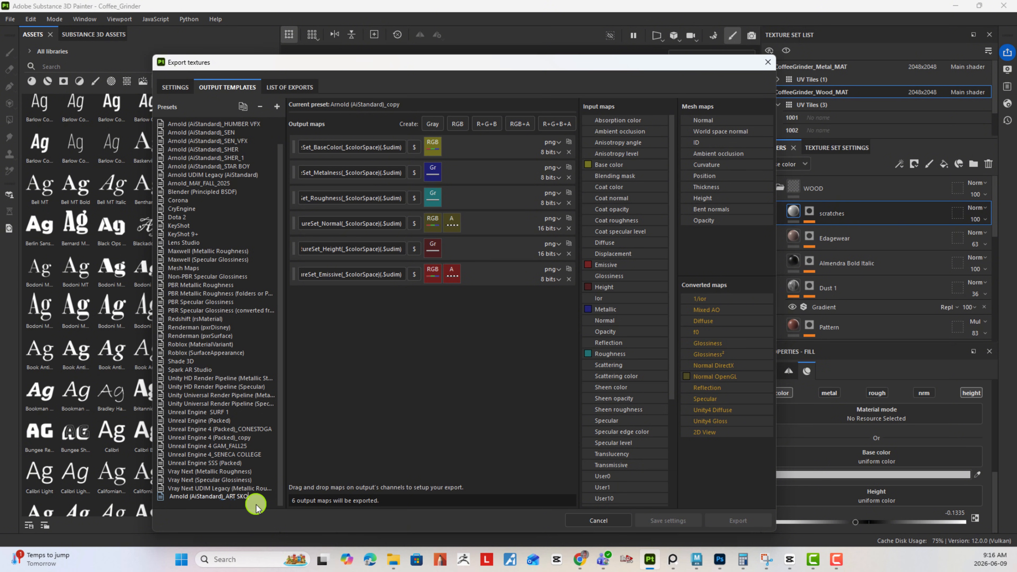
{"action": "key", "text": "Return"}
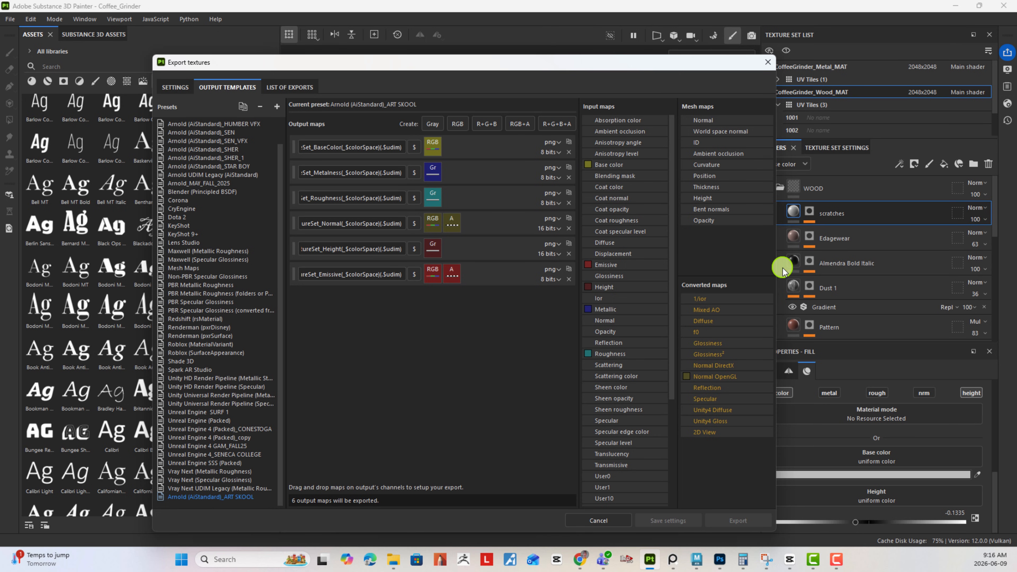
- Replace the $mesh prefix with TEX in the BaseColor, Metalness and Roughness output map names of the ART SKOOL preset
{"action": "left_click_drag", "start_coordinate": [775, 268], "coordinate": [1004, 282]}
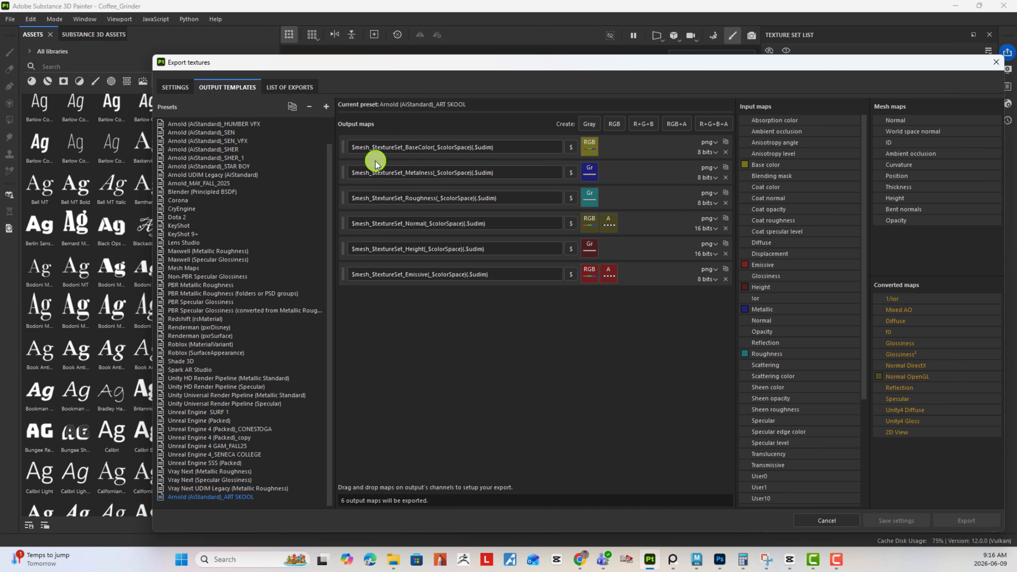
{"action": "left_click_drag", "start_coordinate": [452, 61], "coordinate": [342, 171]}
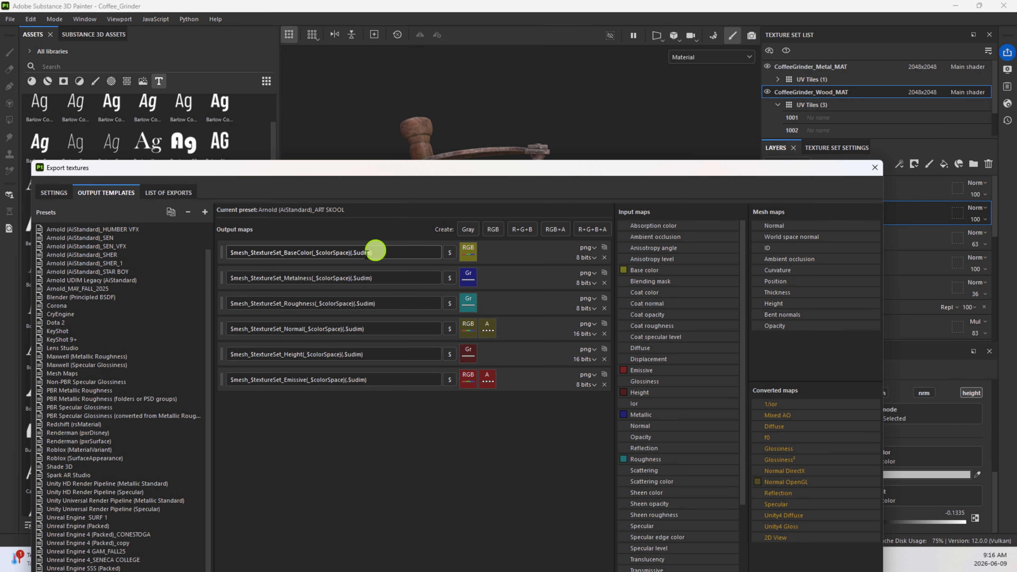
{"action": "left_click_drag", "start_coordinate": [249, 253], "coordinate": [217, 253]}
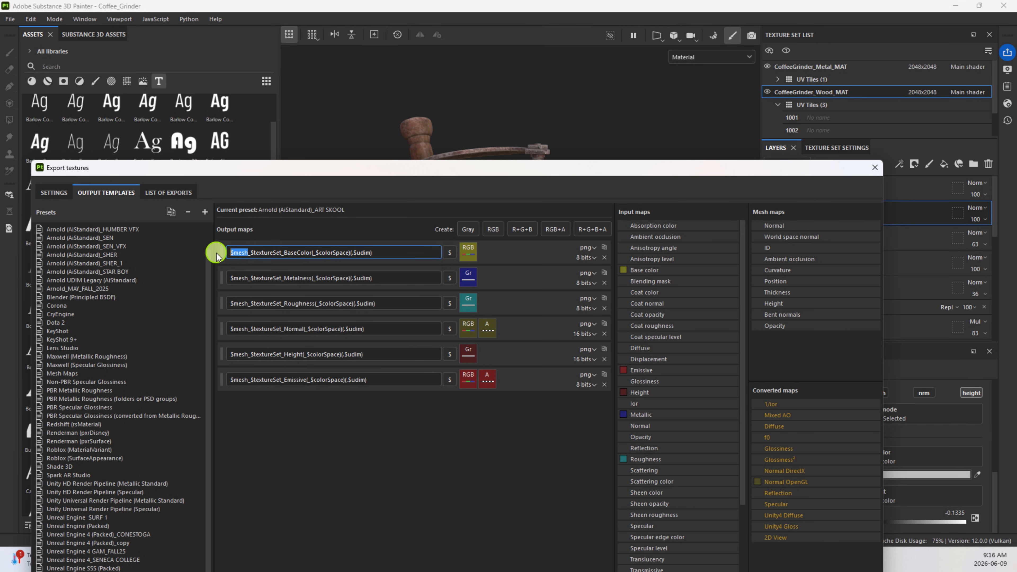
{"action": "type", "text": "TEX"}
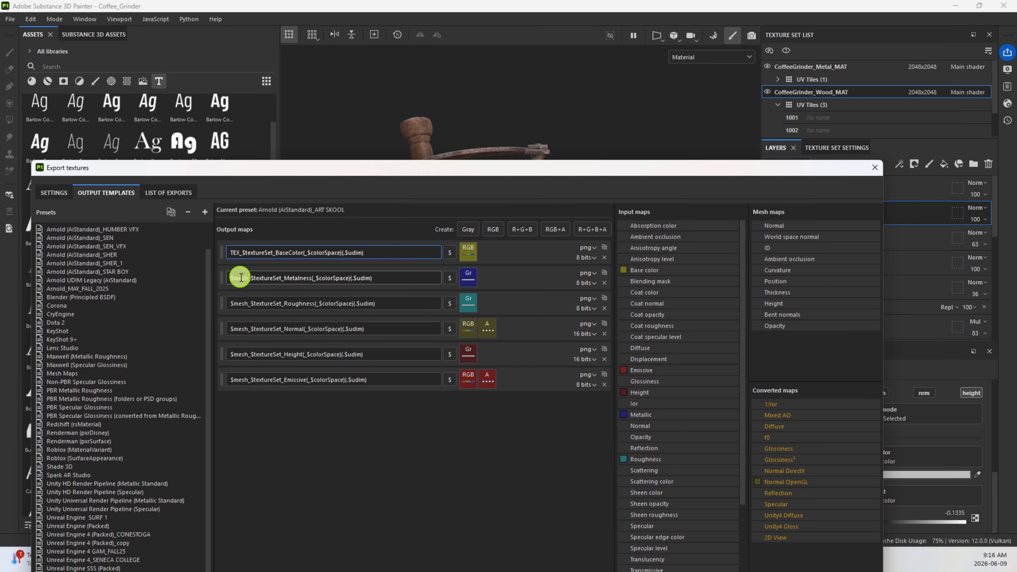
{"action": "left_click_drag", "start_coordinate": [249, 277], "coordinate": [203, 278]}
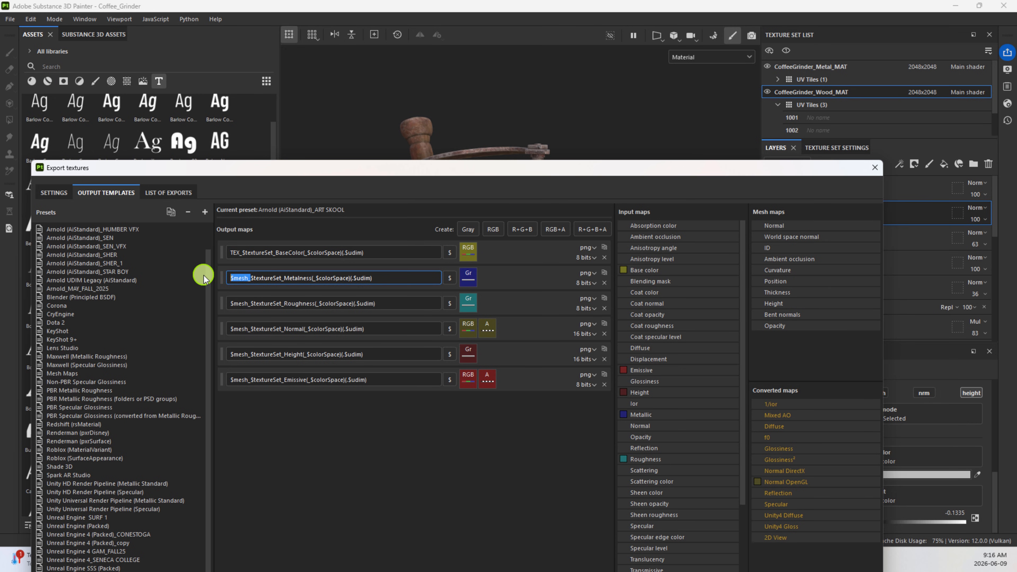
{"action": "type", "text": "TEX"}
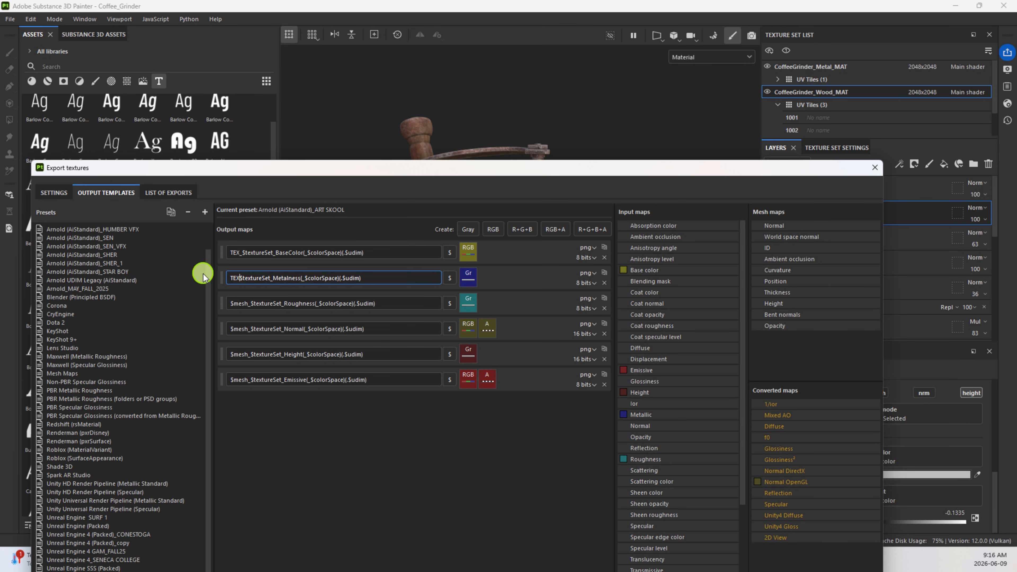
{"action": "type", "text": "_"}
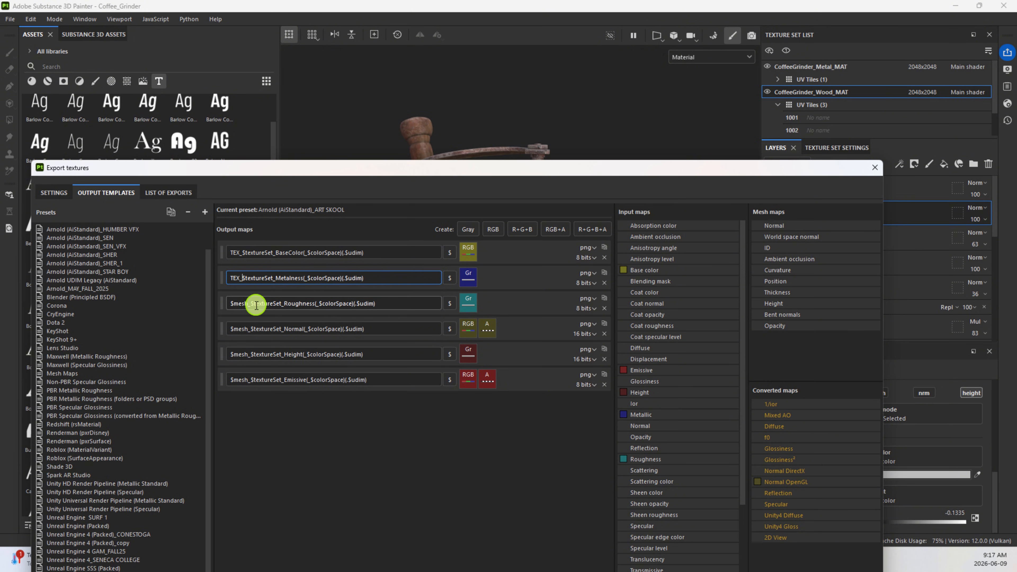
{"action": "left_click_drag", "start_coordinate": [249, 303], "coordinate": [208, 304]}
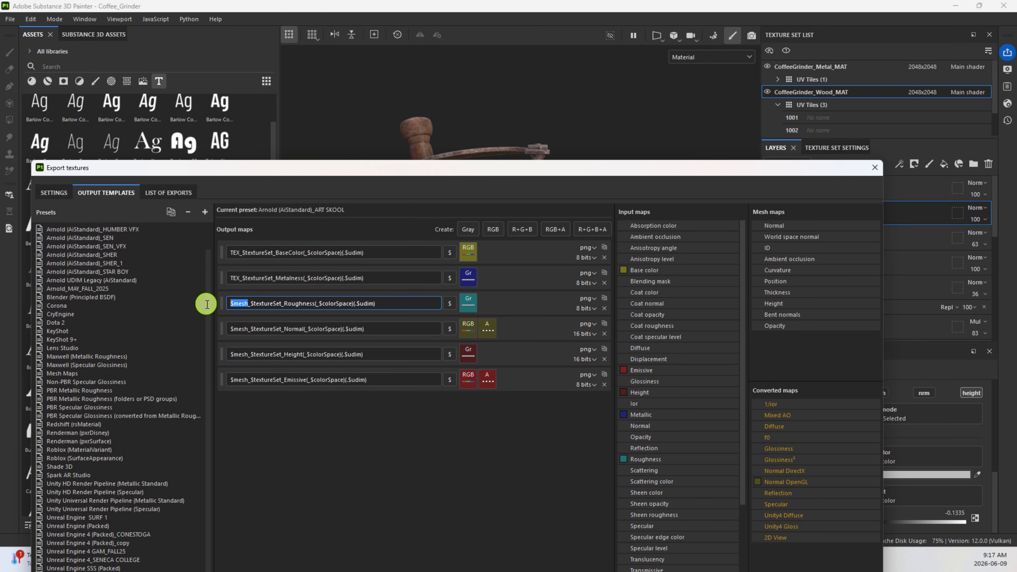
{"action": "type", "text": "TEX"}
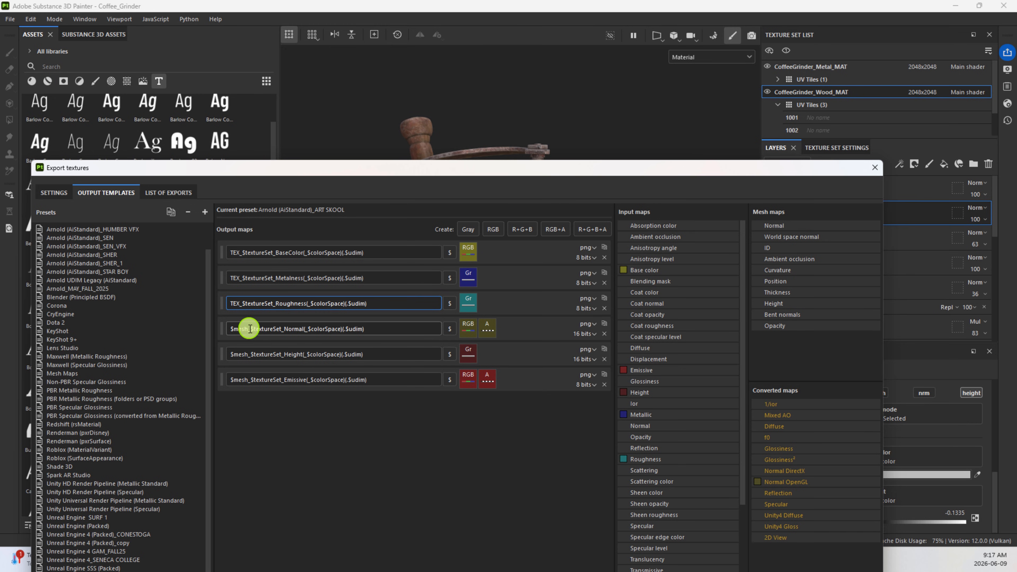
- Replace the $mesh prefix with TEX in the Normal, Height and Emissive output map names
{"action": "left_click_drag", "start_coordinate": [245, 327], "coordinate": [181, 327]}
{"action": "type", "text": "TEX"}
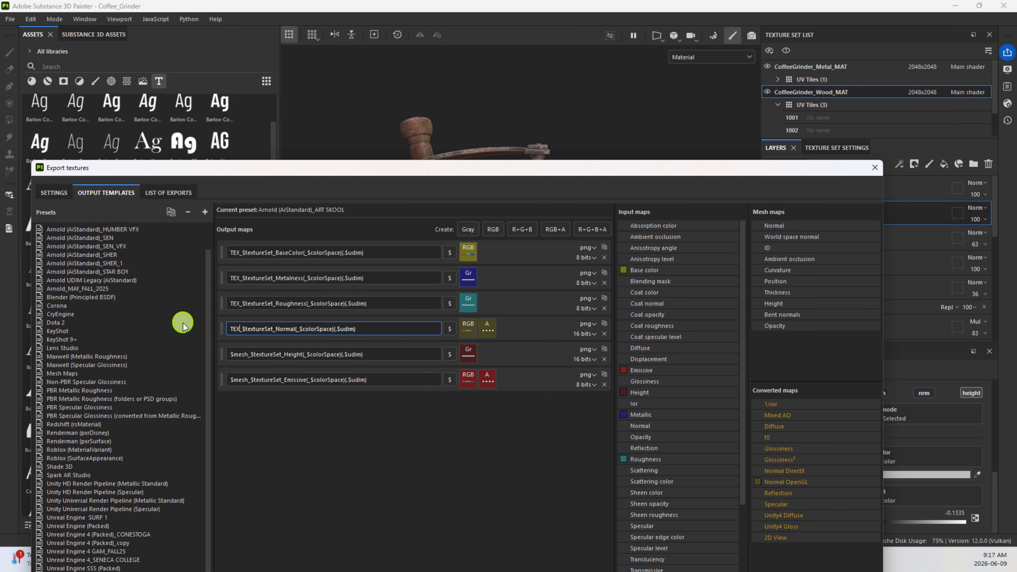
{"action": "left_click", "coordinate": [243, 355]}
{"action": "left_click_drag", "start_coordinate": [245, 354], "coordinate": [208, 351]}
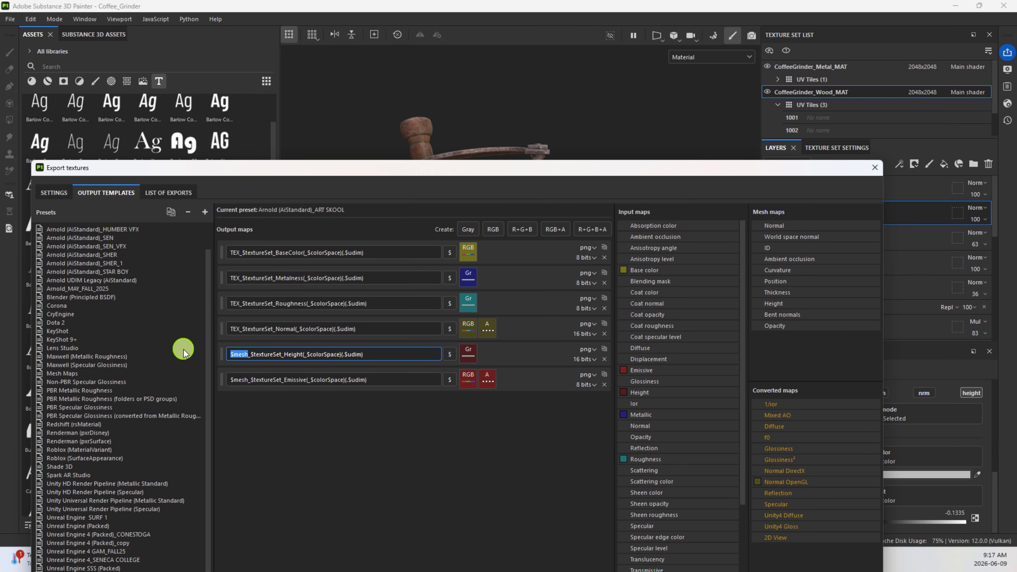
{"action": "type", "text": "TEX"}
{"action": "left_click_drag", "start_coordinate": [248, 379], "coordinate": [204, 379]}
{"action": "type", "text": "TEX"}
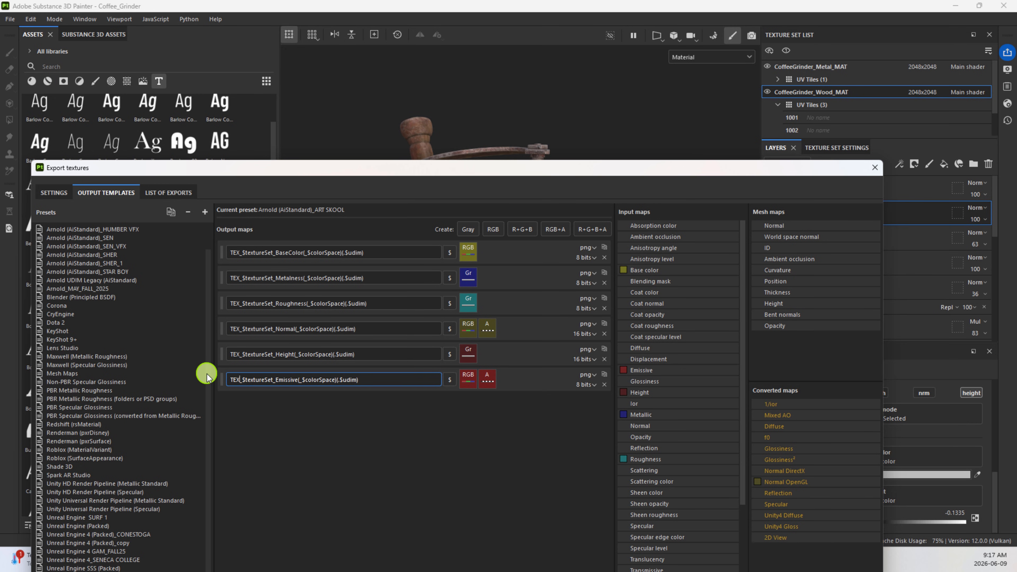
{"action": "left_click", "coordinate": [351, 442]}
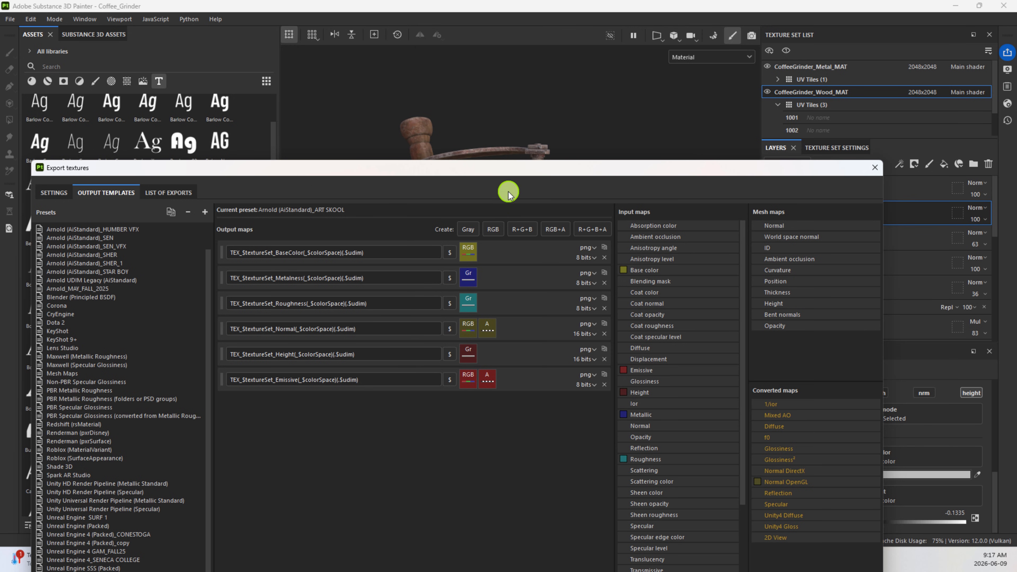
- In the general export settings, browse for an output directory and open the Objects folder inside BUCK UNIVERSITY > PIPLELINE 2
{"action": "left_click_drag", "start_coordinate": [519, 170], "coordinate": [540, 66]}
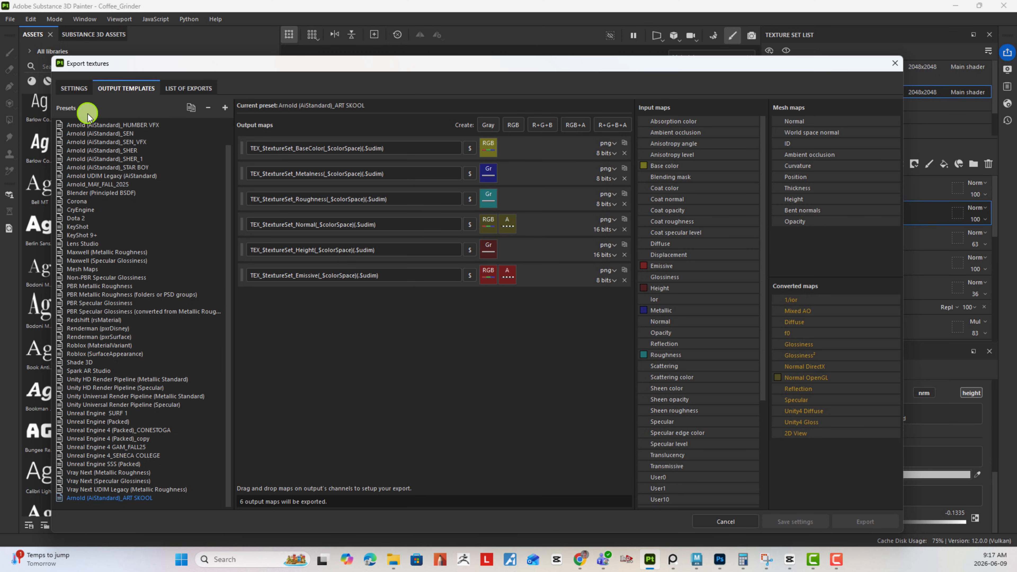
{"action": "left_click", "coordinate": [75, 91]}
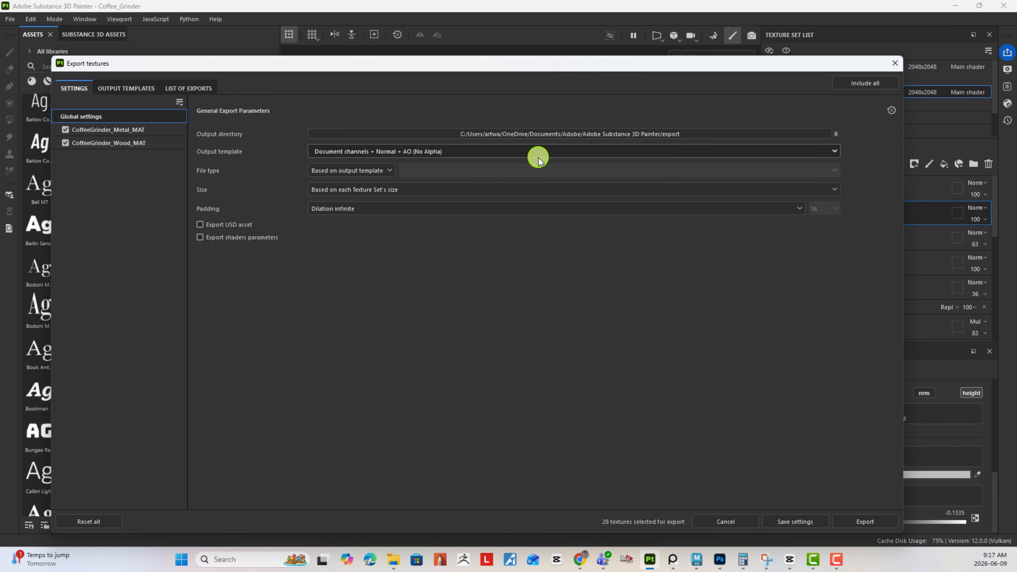
{"action": "left_click", "coordinate": [514, 136]}
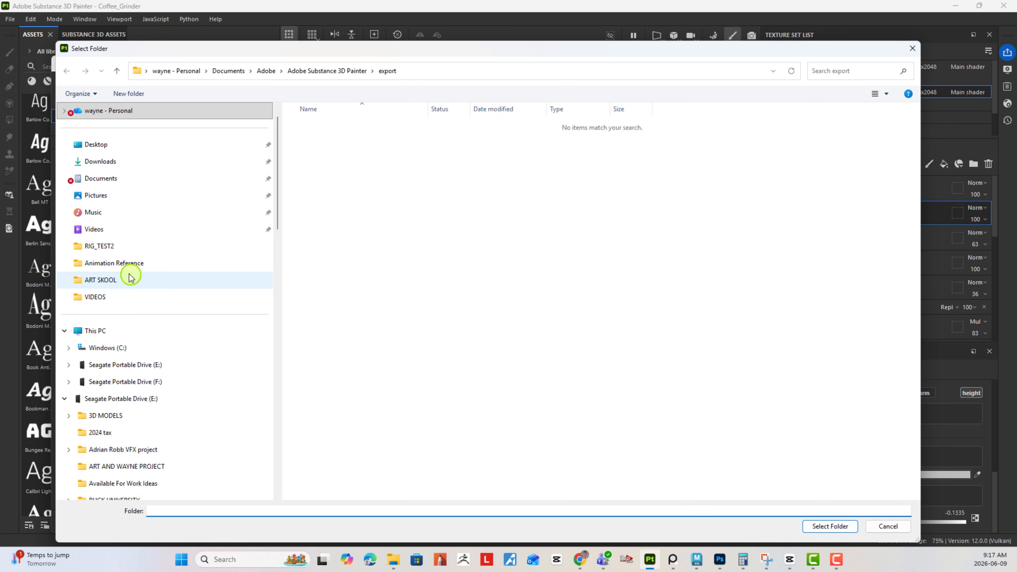
{"action": "left_click", "coordinate": [198, 285]}
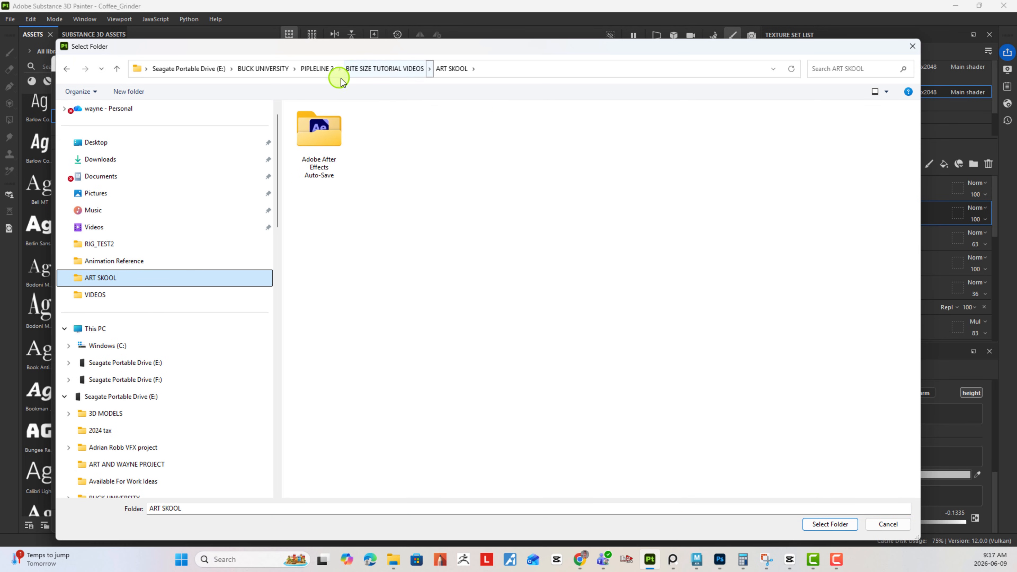
{"action": "left_click", "coordinate": [320, 69]}
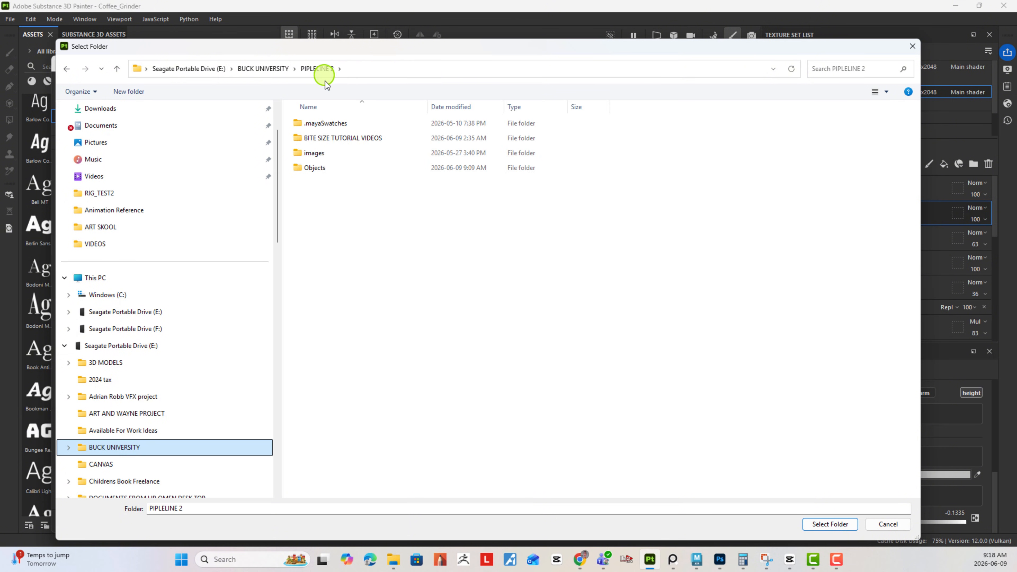
{"action": "double_click", "coordinate": [316, 167]}
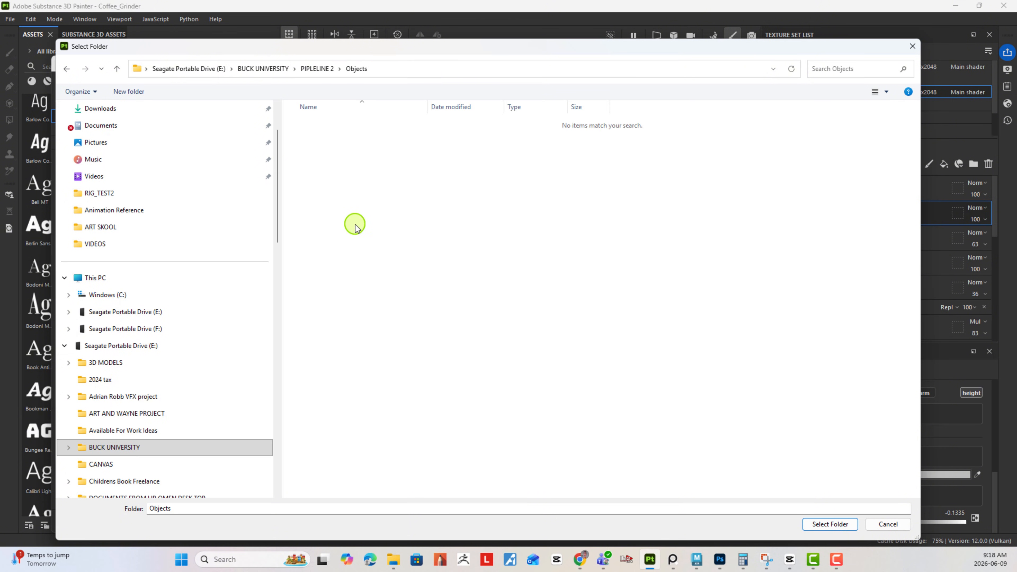
- Create a new folder named Coffe_Grinder inside the Objects folder
{"action": "right_click", "coordinate": [324, 149]}
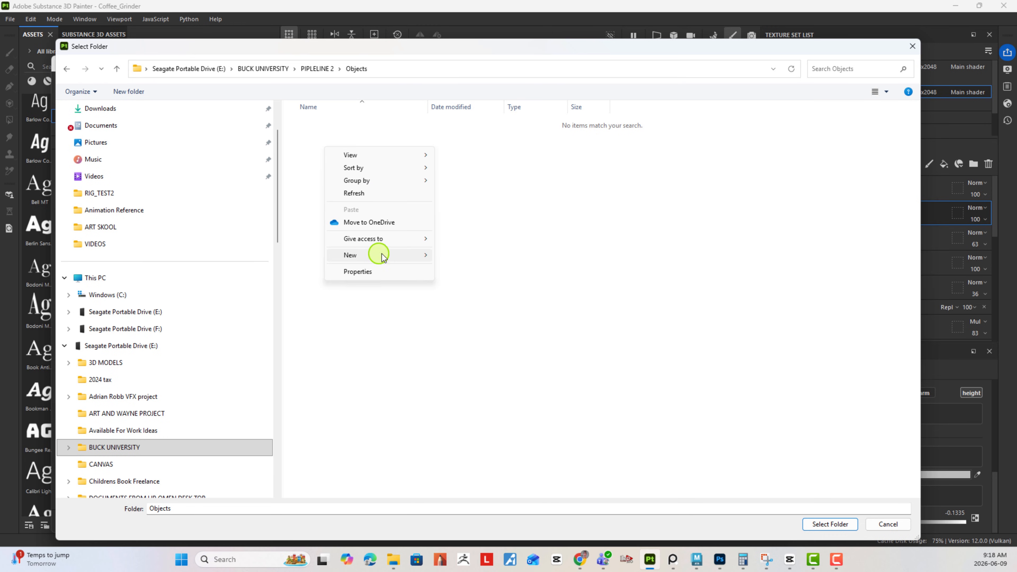
{"action": "left_click", "coordinate": [454, 256]}
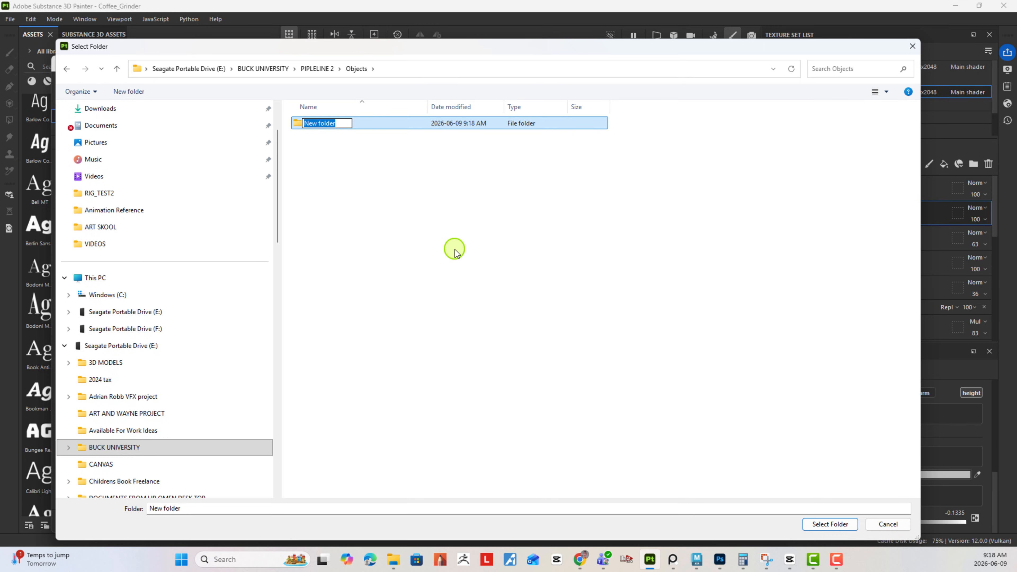
{"action": "type", "text": "Coffe_Grinder"}
{"action": "key", "text": "Return"}
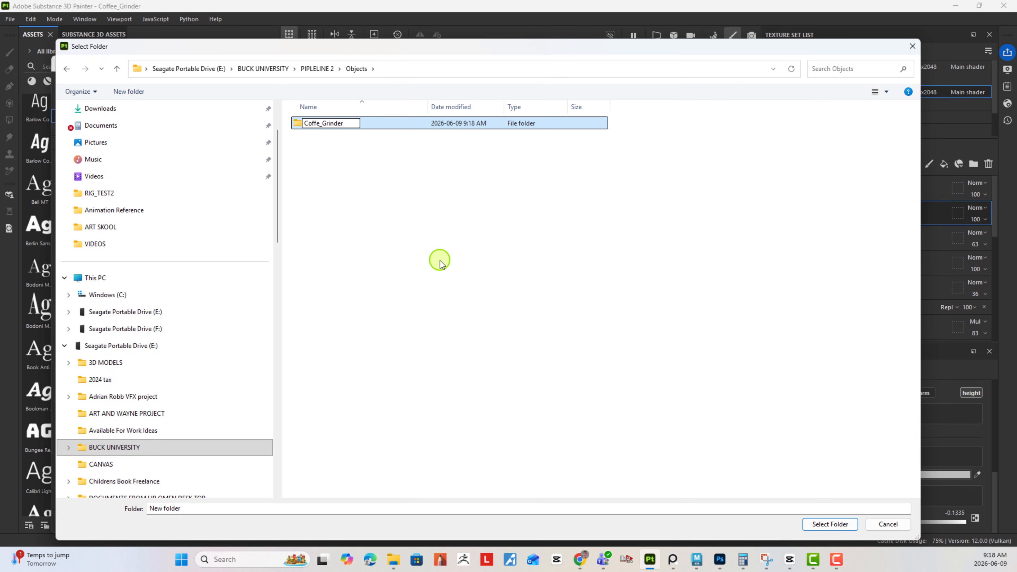
{"action": "left_click", "coordinate": [440, 263]}
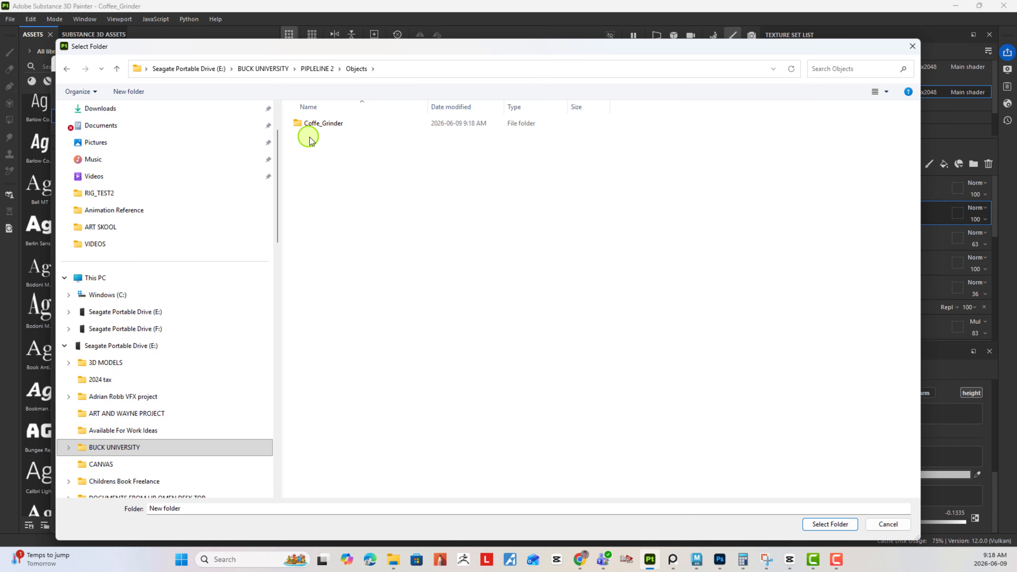
- Correct the new folder's name to Coffee_Grinder
{"action": "left_click", "coordinate": [318, 126]}
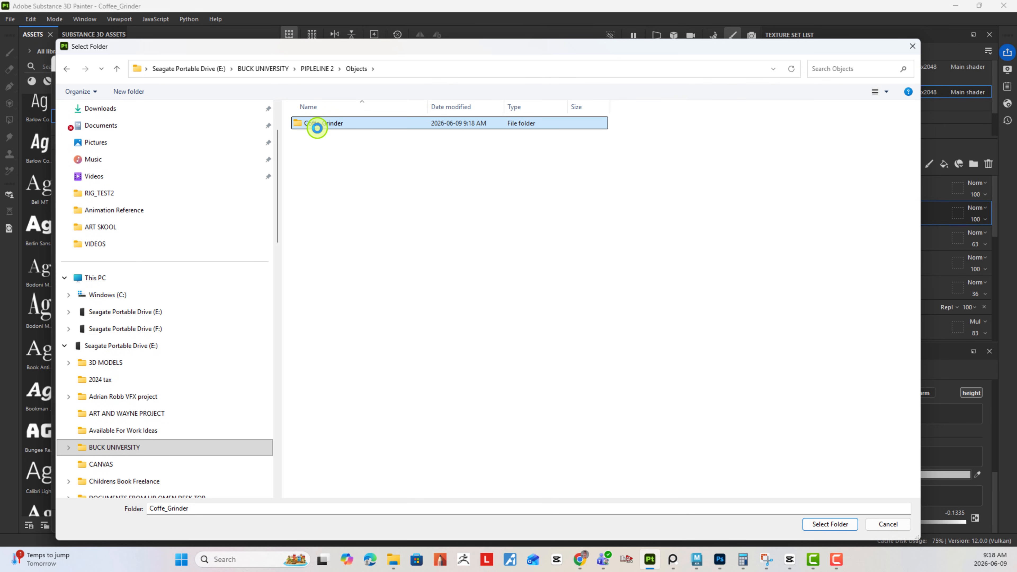
{"action": "right_click", "coordinate": [317, 128]}
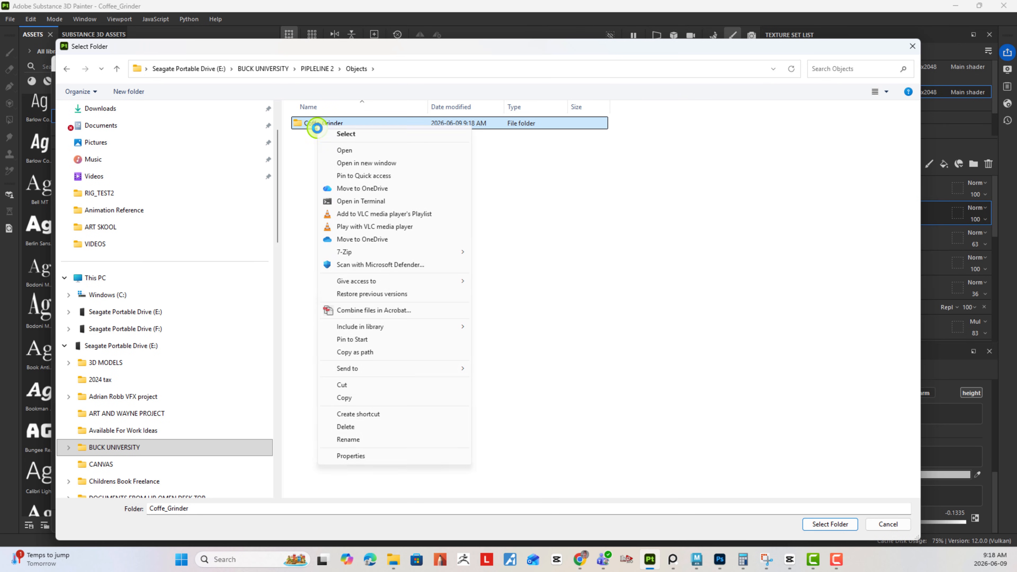
{"action": "left_click", "coordinate": [348, 439]}
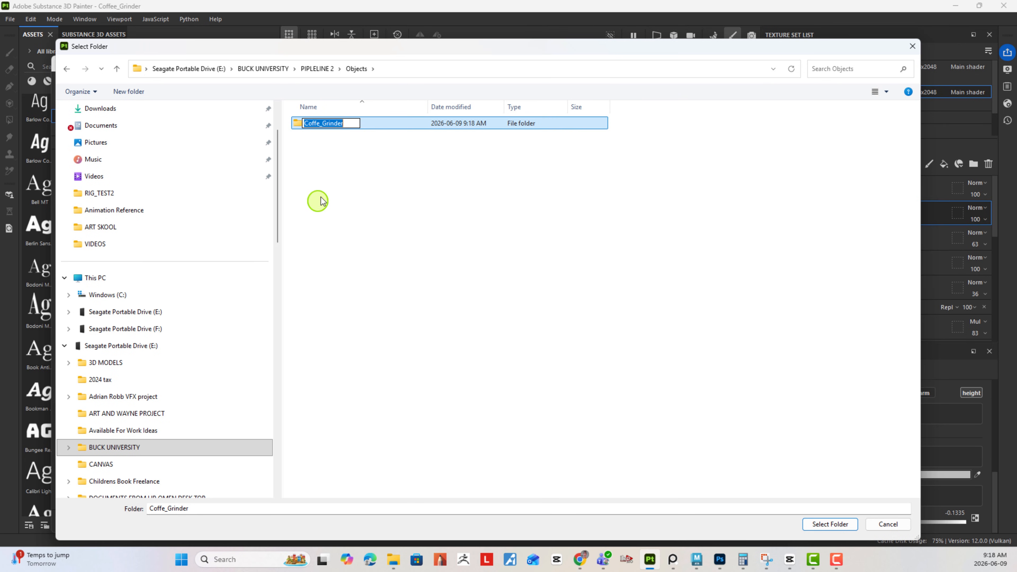
{"action": "left_click", "coordinate": [321, 122]}
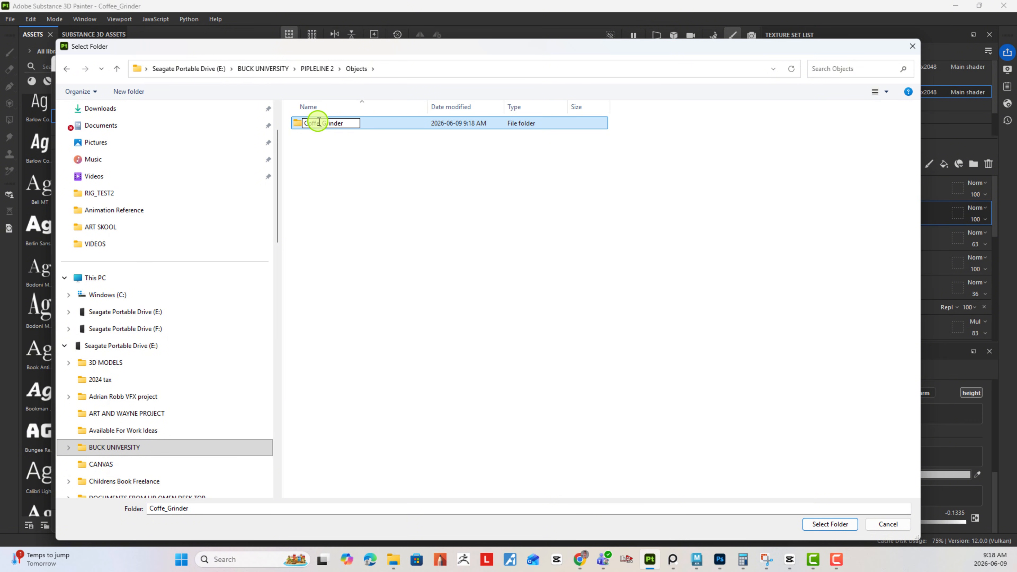
{"action": "type", "text": "e"}
{"action": "key", "text": "Return"}
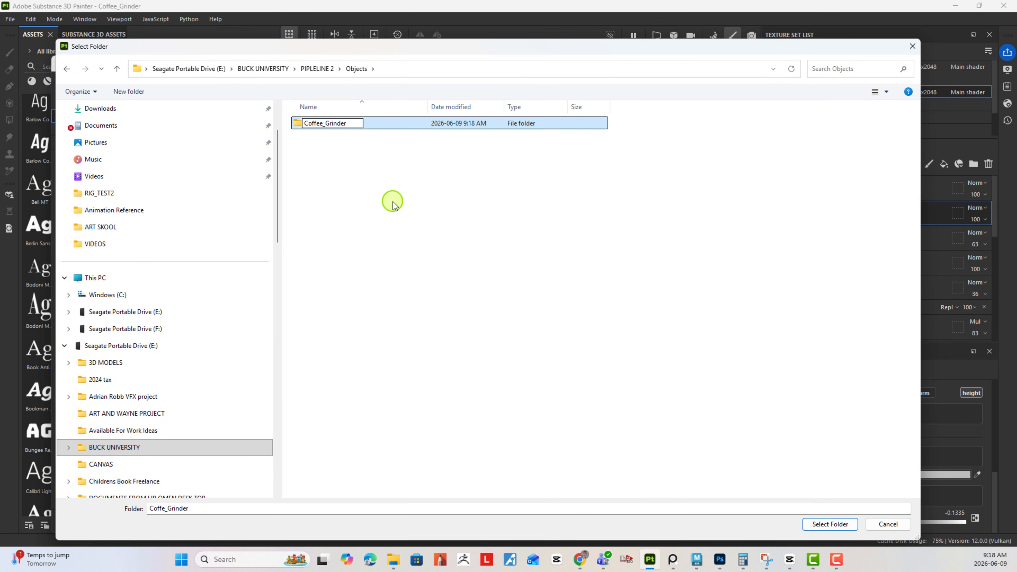
- Open the new Coffee_Grinder folder, copying its full path, and choose it as the output directory for the texture export
{"action": "left_click", "coordinate": [391, 202]}
{"action": "left_click", "coordinate": [320, 124]}
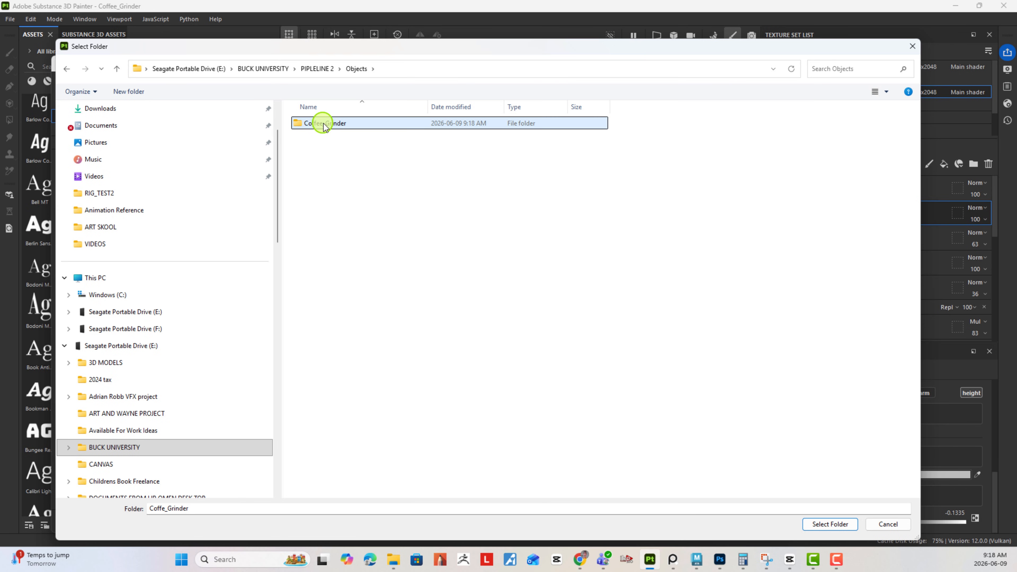
{"action": "double_click", "coordinate": [320, 125]}
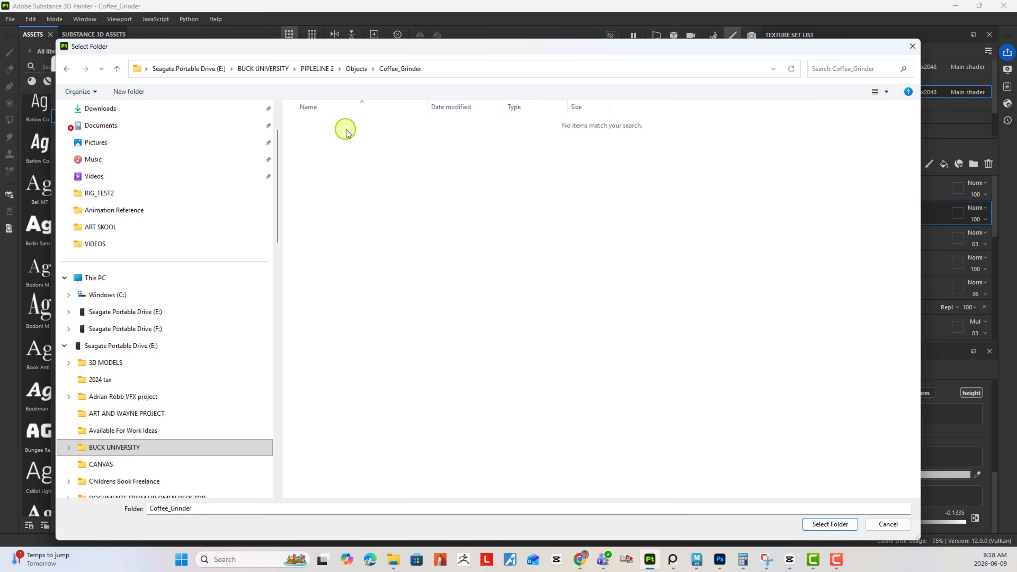
{"action": "left_click", "coordinate": [458, 69]}
{"action": "key", "text": "ctrl+c"}
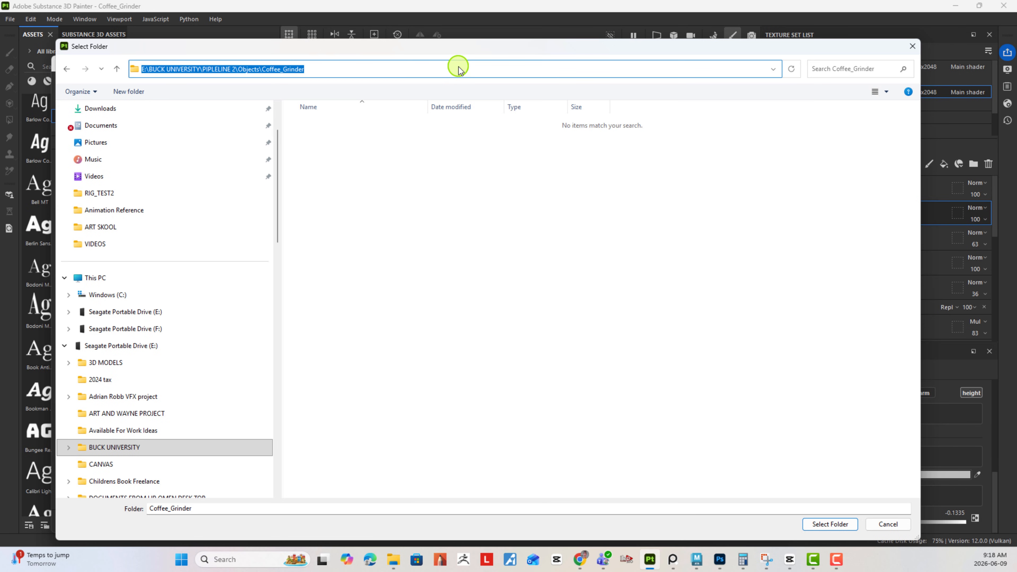
{"action": "left_click", "coordinate": [445, 321]}
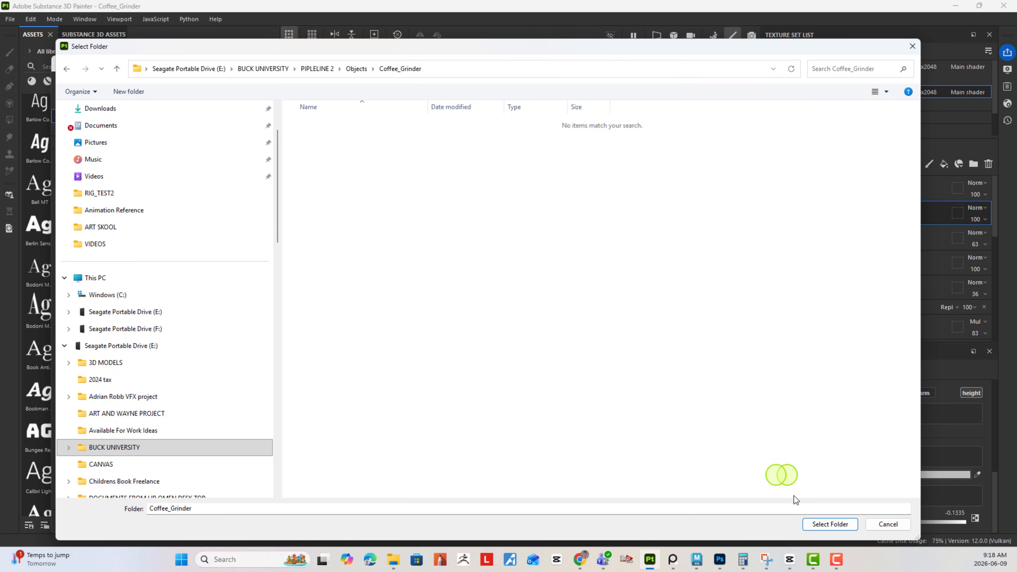
{"action": "left_click", "coordinate": [827, 523]}
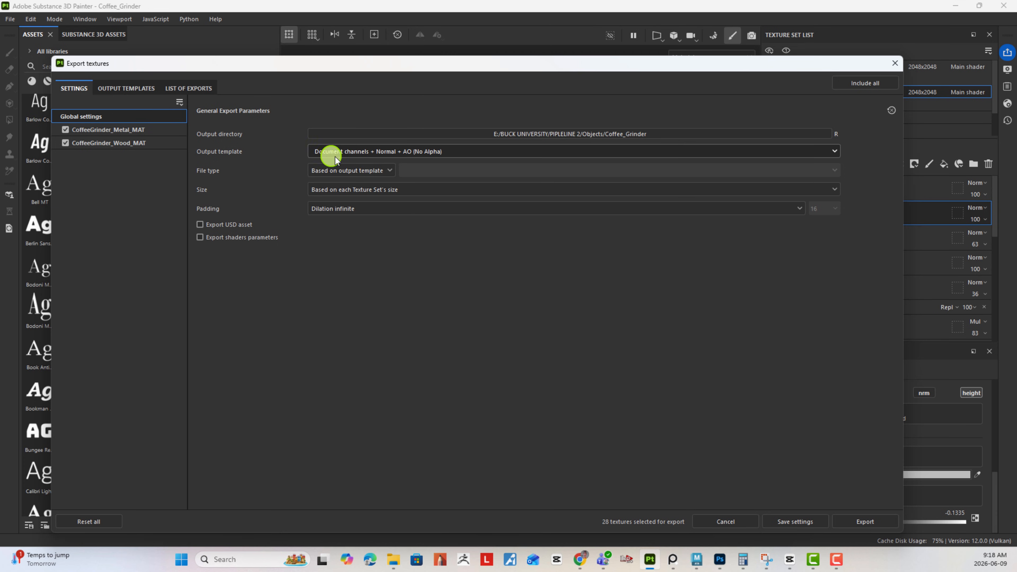
- Set the output template for the texture export to Arnold (AiStandard)_ART SKOOL
{"action": "left_click", "coordinate": [359, 153]}
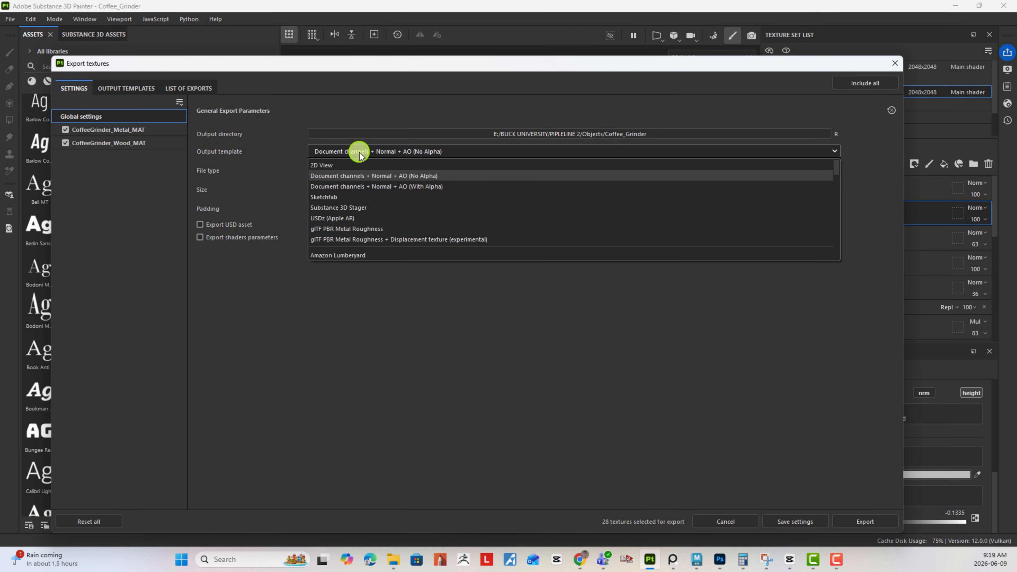
{"action": "scroll", "coordinate": [447, 209], "scroll_direction": "down", "scroll_amount": 5}
{"action": "scroll", "coordinate": [446, 213], "scroll_direction": "down", "scroll_amount": 10}
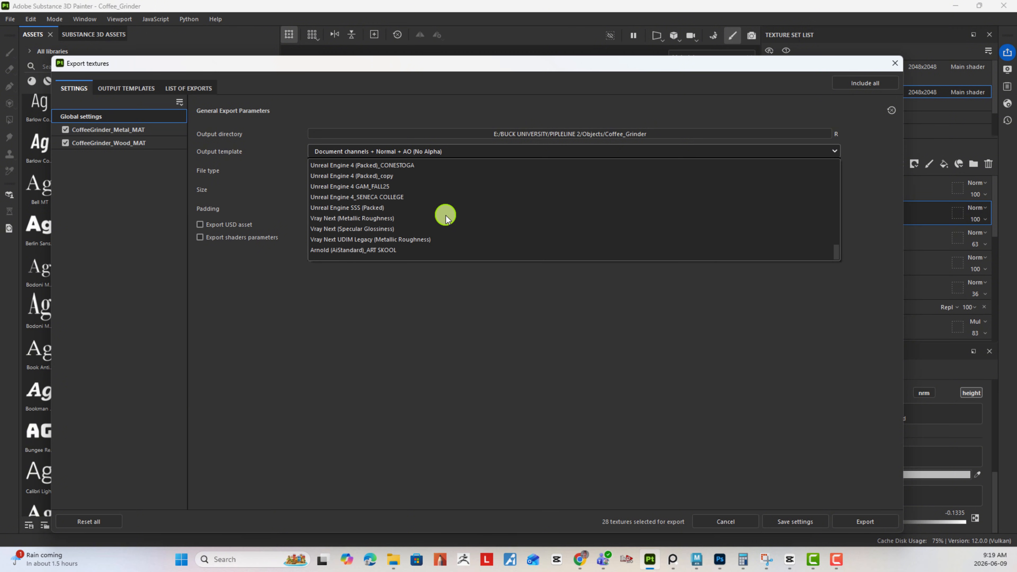
{"action": "left_click", "coordinate": [387, 250]}
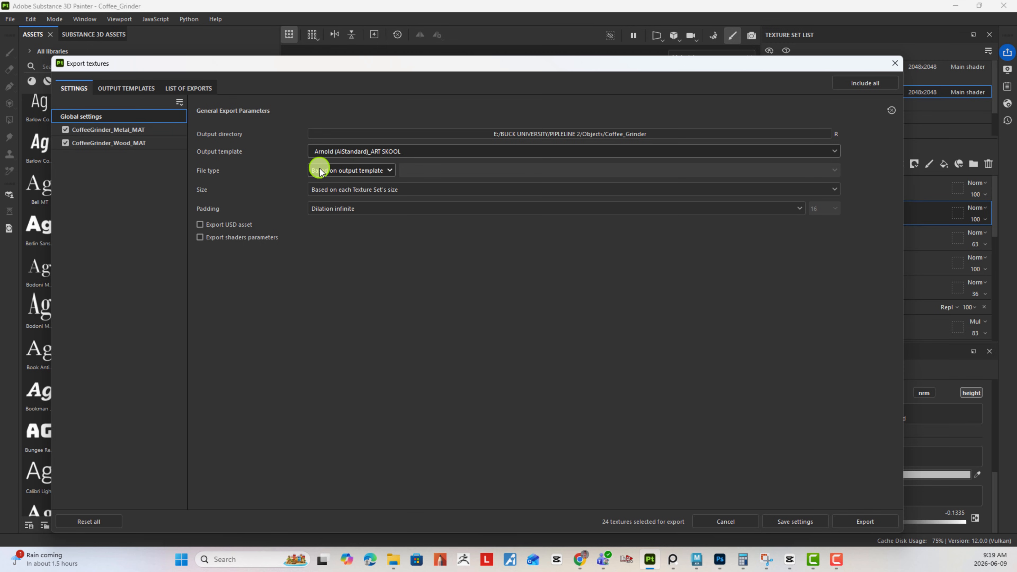
- Set the export file type to png and the texture size to 4096
{"action": "left_click", "coordinate": [341, 171]}
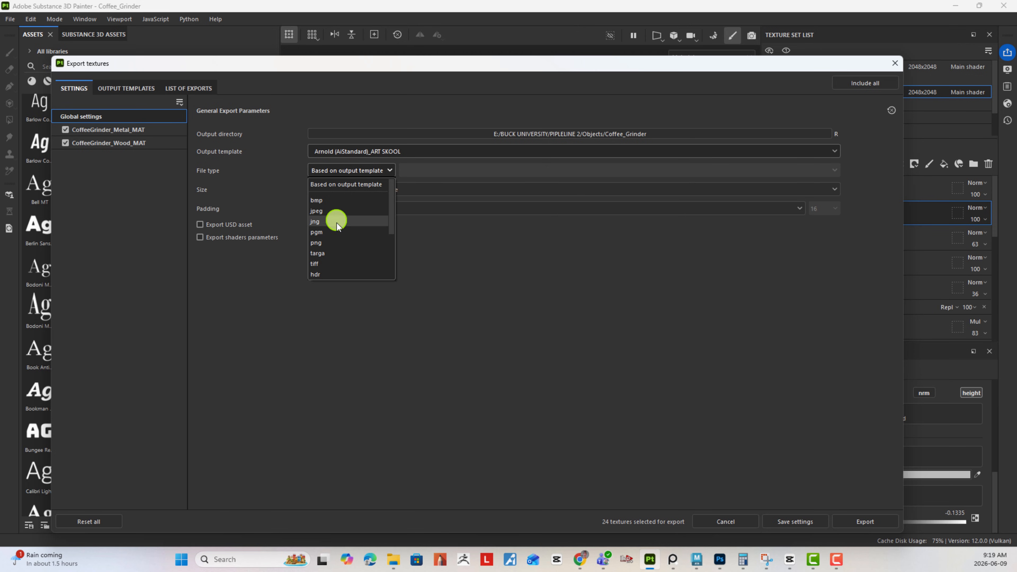
{"action": "left_click", "coordinate": [336, 242]}
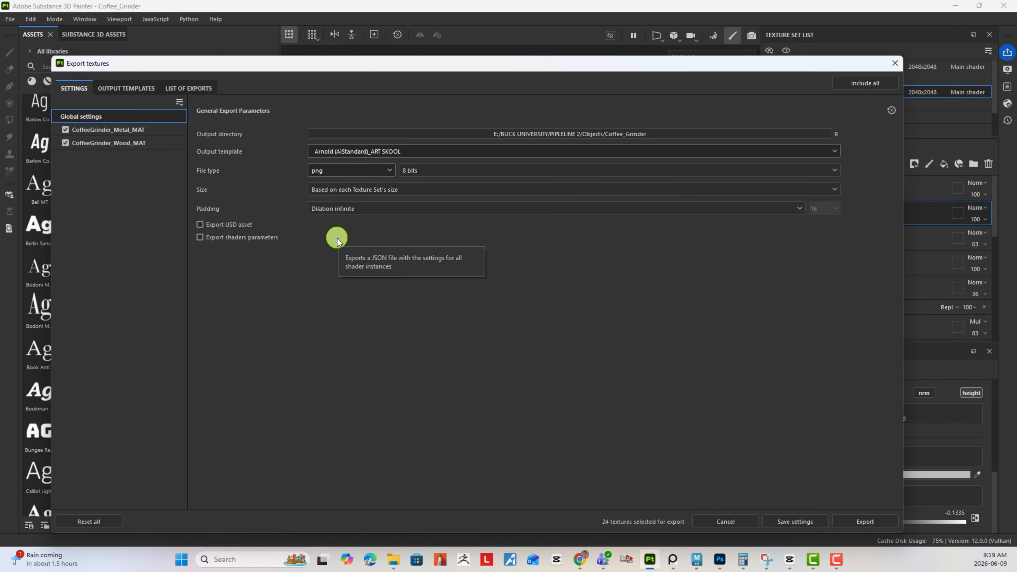
{"action": "left_click", "coordinate": [352, 191]}
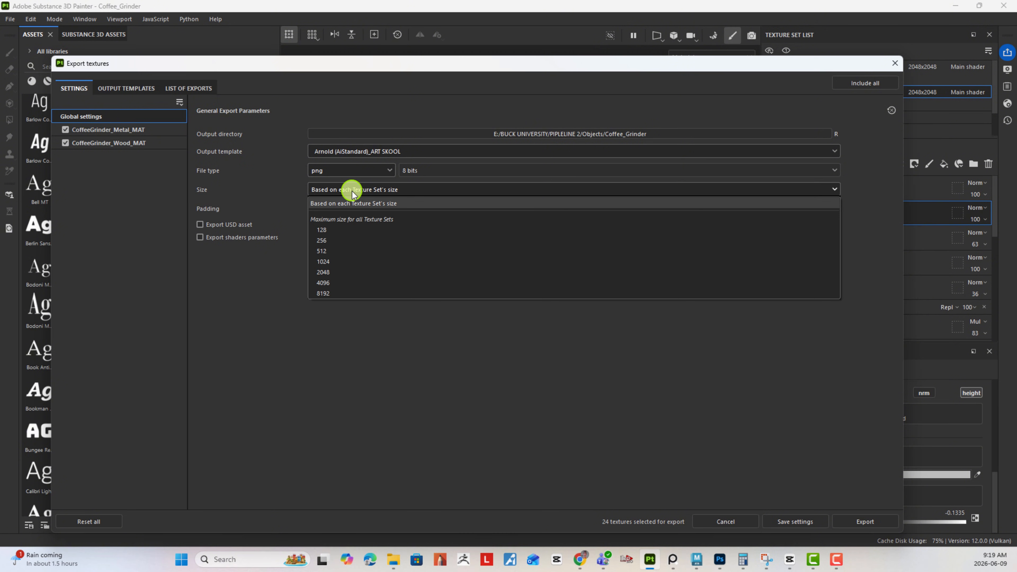
{"action": "left_click", "coordinate": [323, 283]}
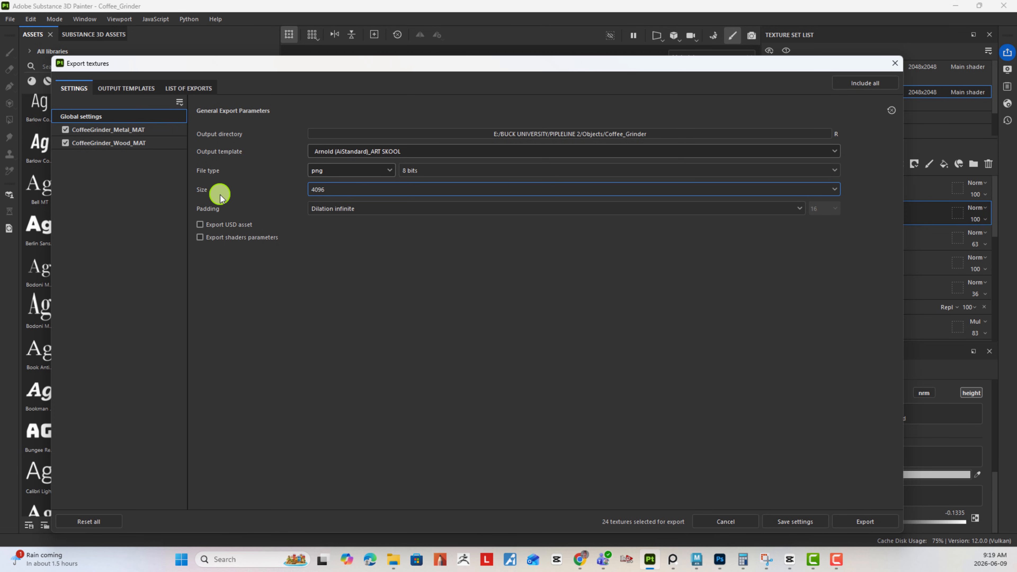
- Export the textures of both coffee grinder texture sets and save the export settings
{"action": "left_click", "coordinate": [859, 523]}
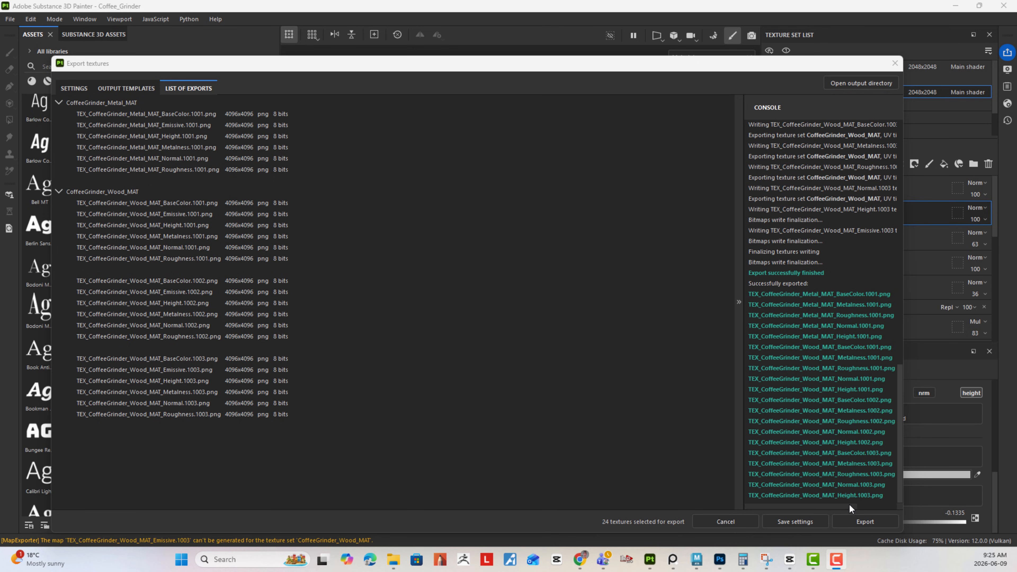
{"action": "left_click", "coordinate": [803, 522]}
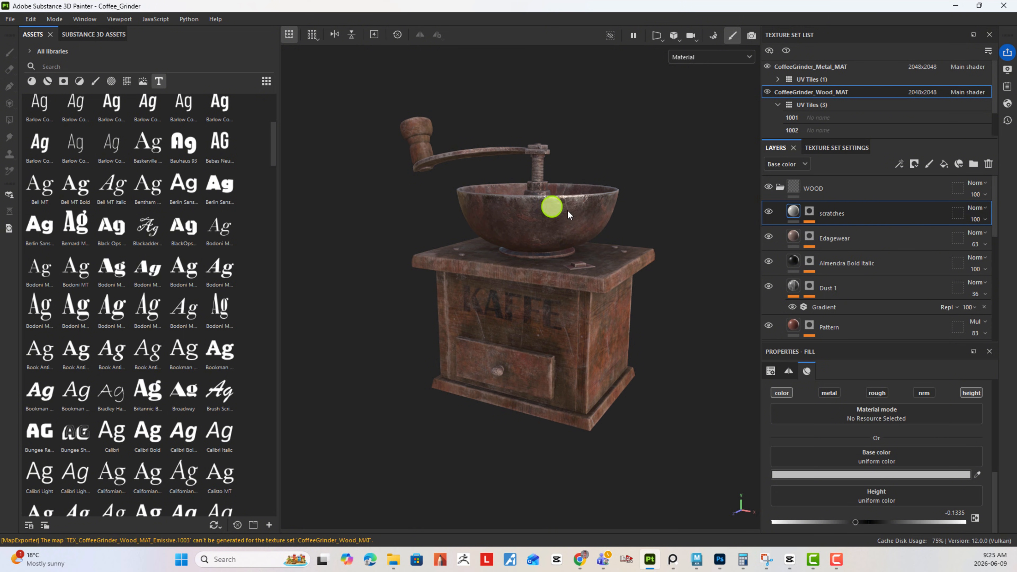
- Switch to a maximized File Explorer window and go to the Coffee_Grinder folder inside Objects using the copied path
{"action": "left_click", "coordinate": [393, 559]}
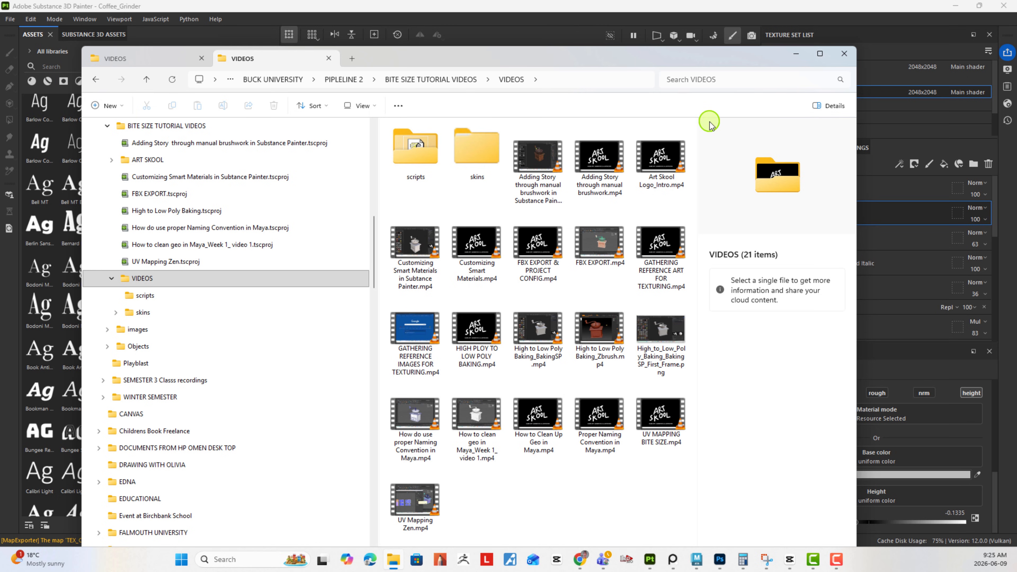
{"action": "left_click", "coordinate": [820, 53]}
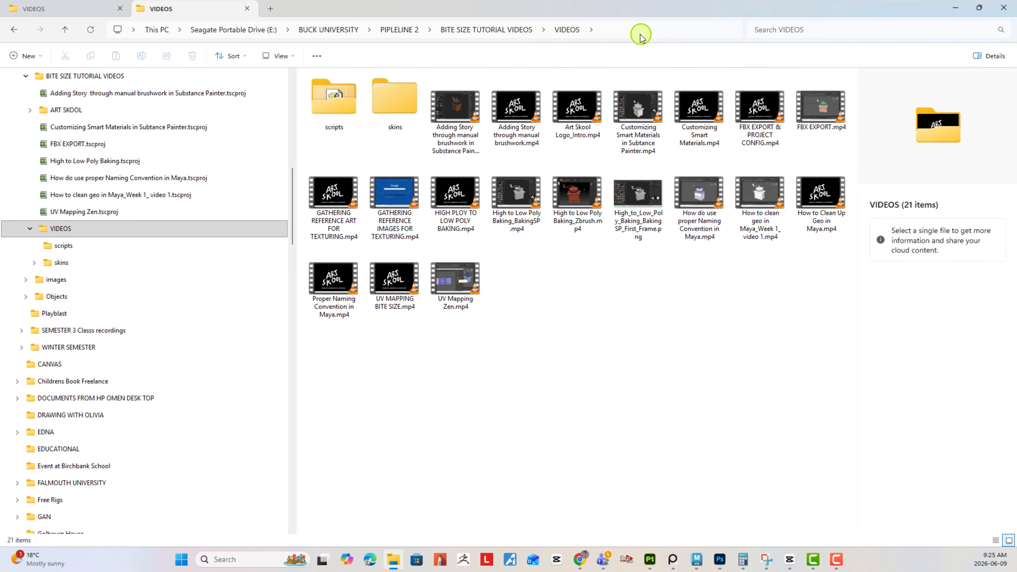
{"action": "left_click", "coordinate": [632, 28]}
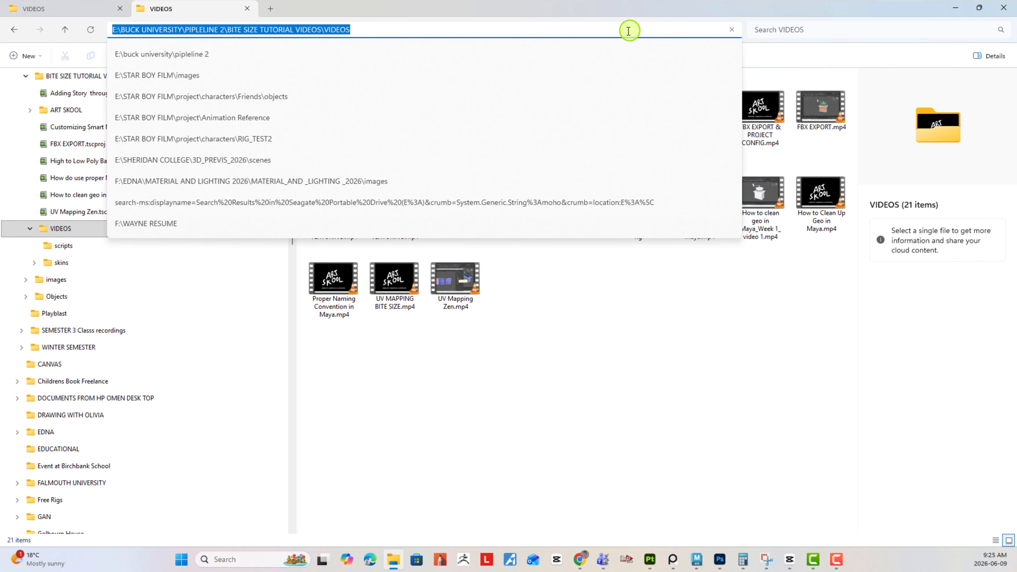
{"action": "right_click", "coordinate": [468, 32]}
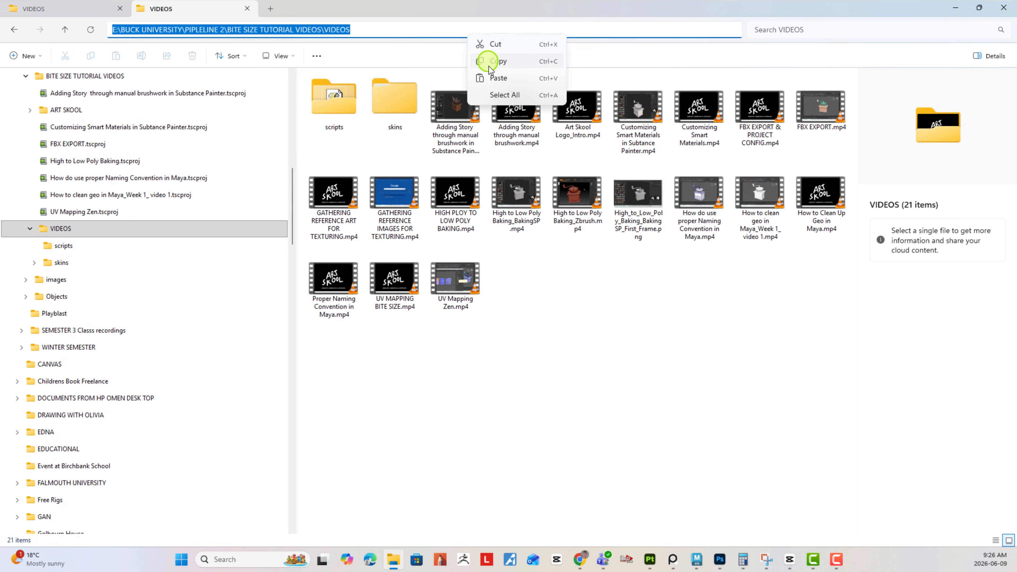
{"action": "left_click", "coordinate": [490, 80]}
{"action": "key", "text": "Return"}
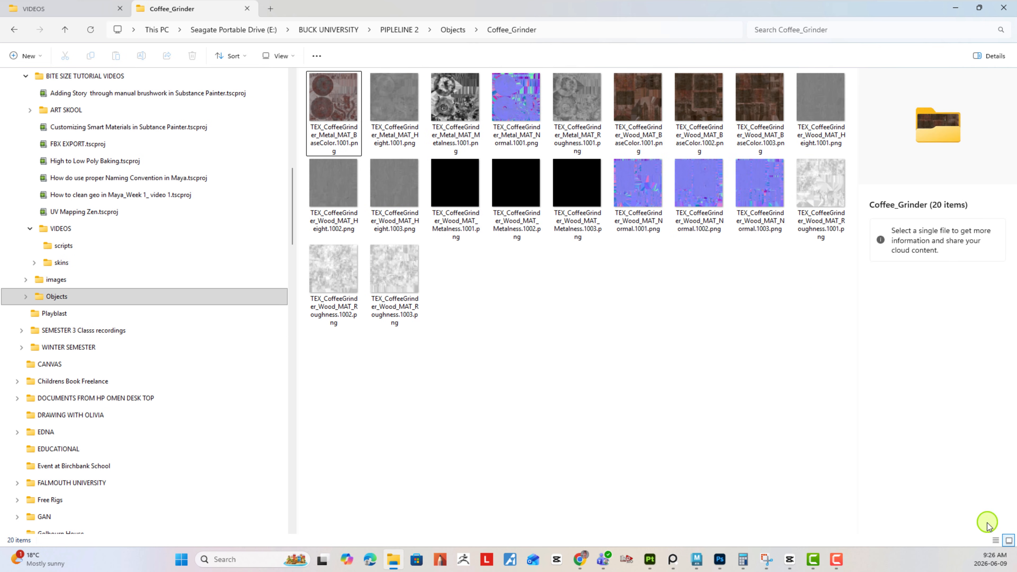
- Show the Coffee_Grinder folder as a detailed list and widen the Name column so the full file names fit
{"action": "left_click", "coordinate": [996, 540]}
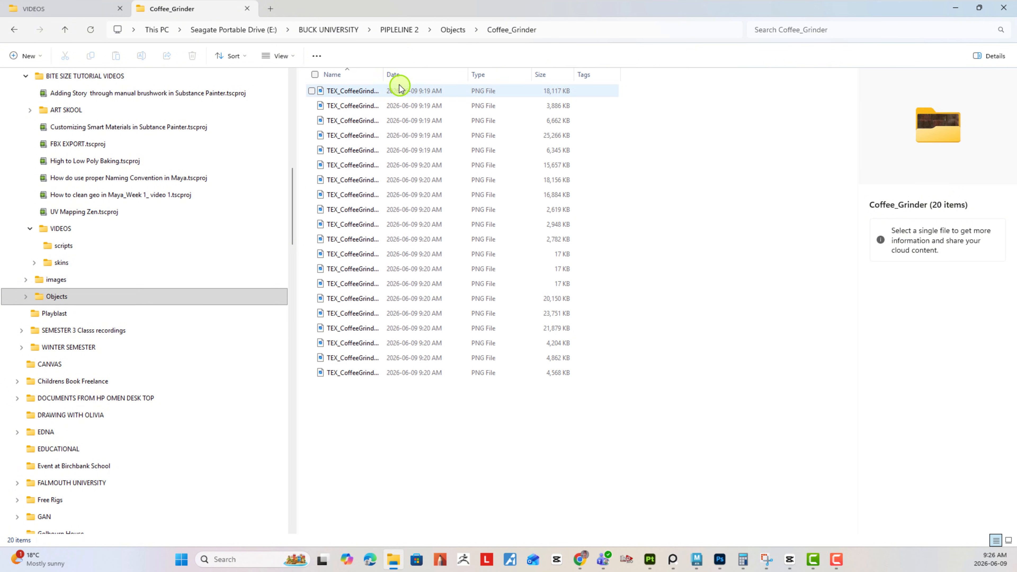
{"action": "left_click_drag", "start_coordinate": [384, 75], "coordinate": [630, 85]}
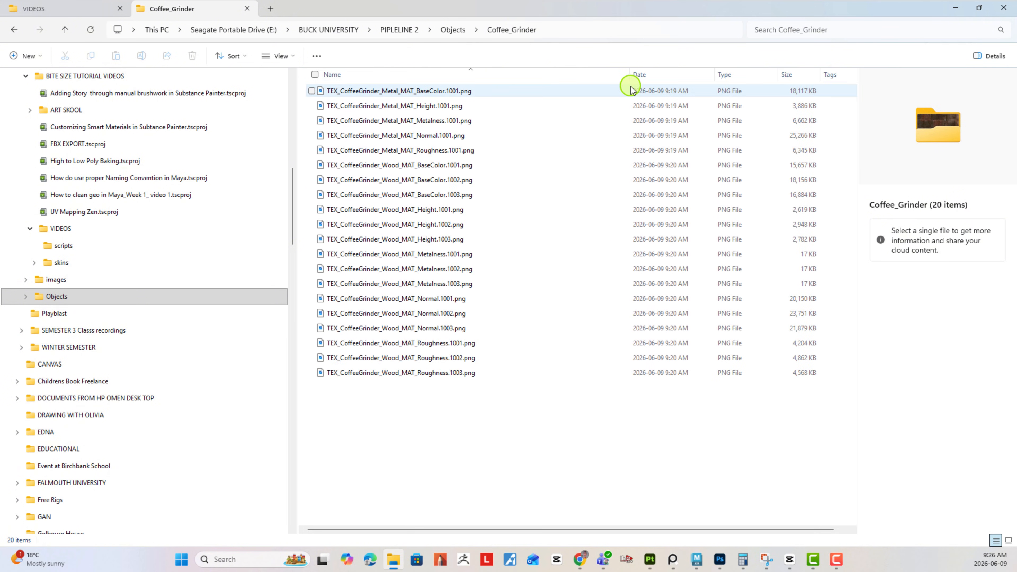
- Preview the exported metal and wood texture files, checking the TEX-prefixed names, map types and UDIM numbers
{"action": "left_click", "coordinate": [413, 94]}
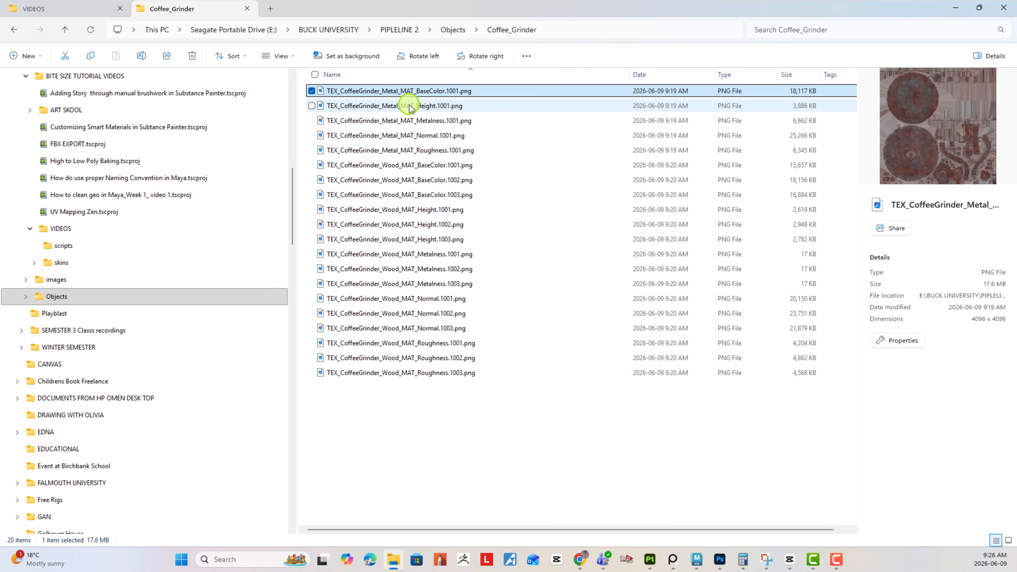
{"action": "left_click", "coordinate": [413, 106]}
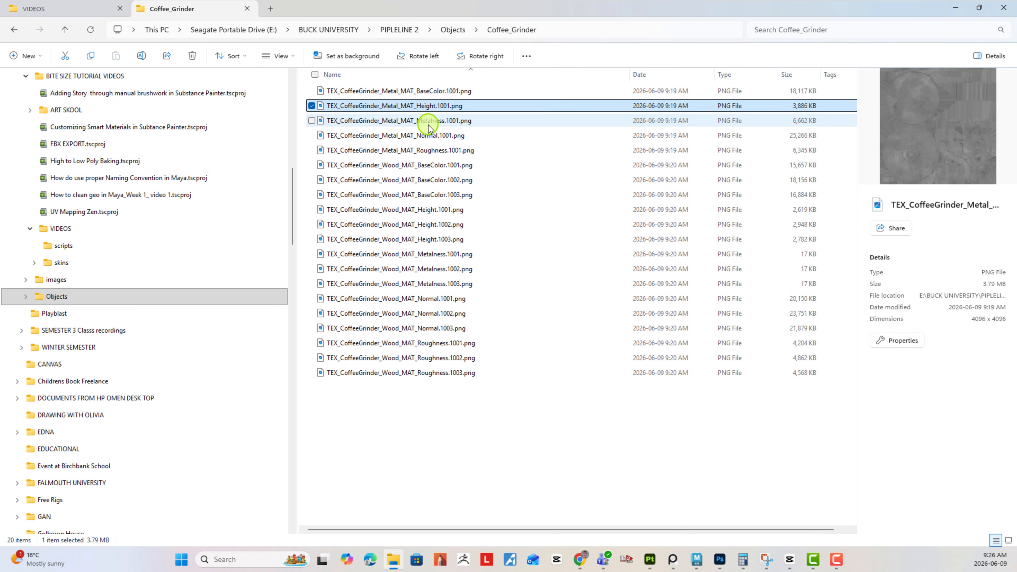
{"action": "left_click", "coordinate": [397, 124]}
{"action": "left_click", "coordinate": [400, 138]}
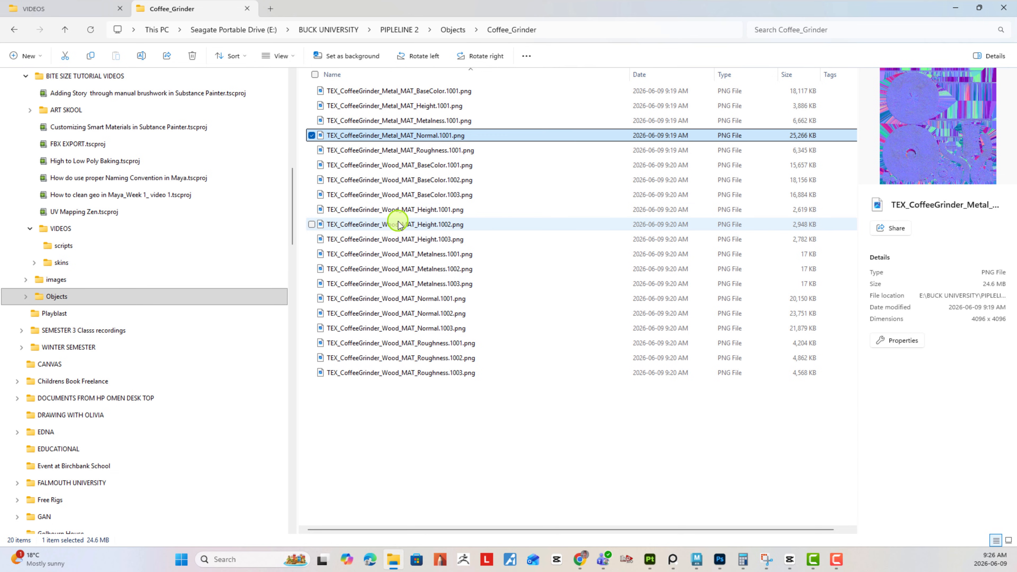
{"action": "left_click", "coordinate": [397, 165]}
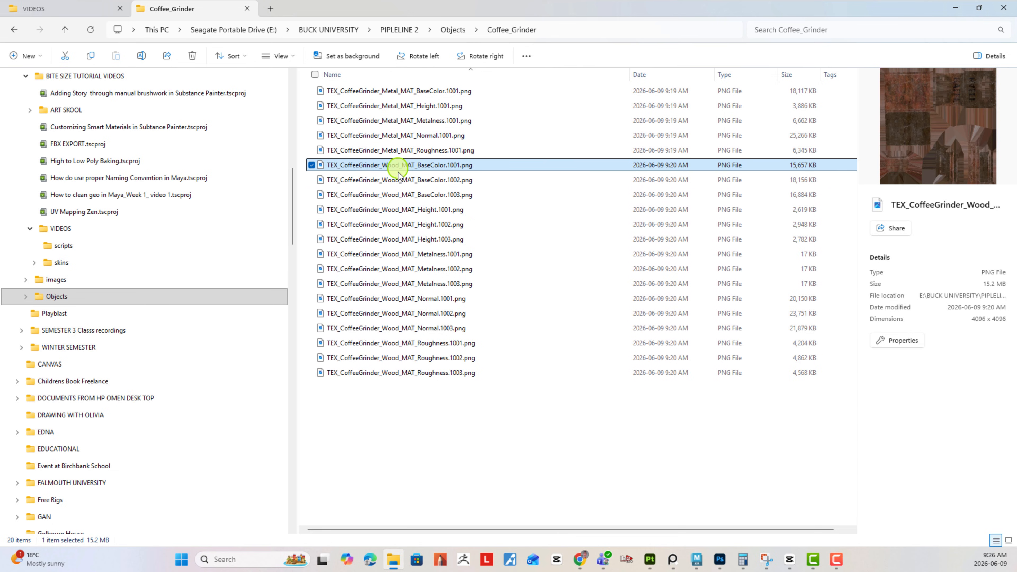
{"action": "left_click", "coordinate": [399, 196]}
{"action": "left_click", "coordinate": [403, 239]}
{"action": "left_click", "coordinate": [412, 284]}
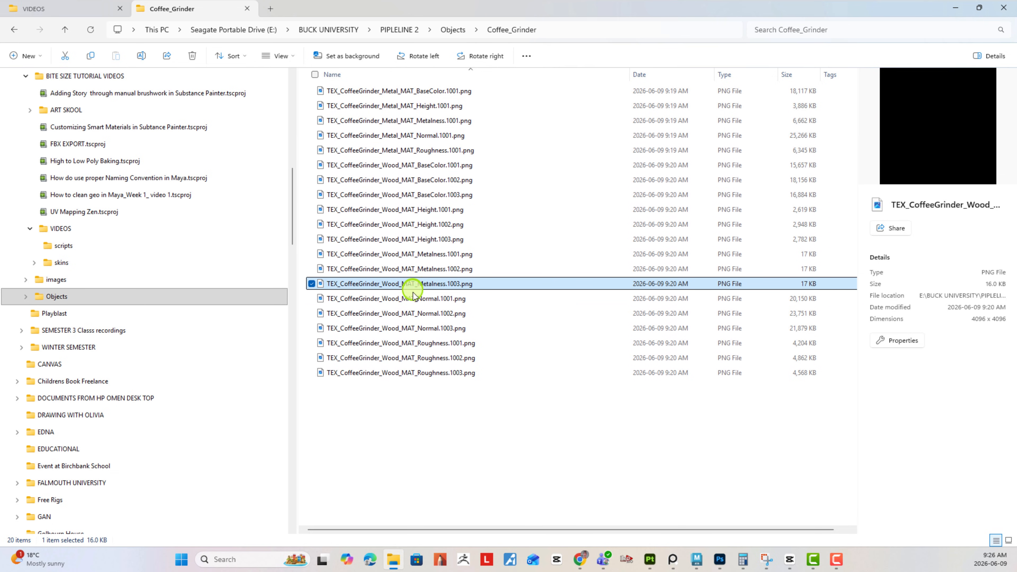
{"action": "left_click", "coordinate": [421, 300]}
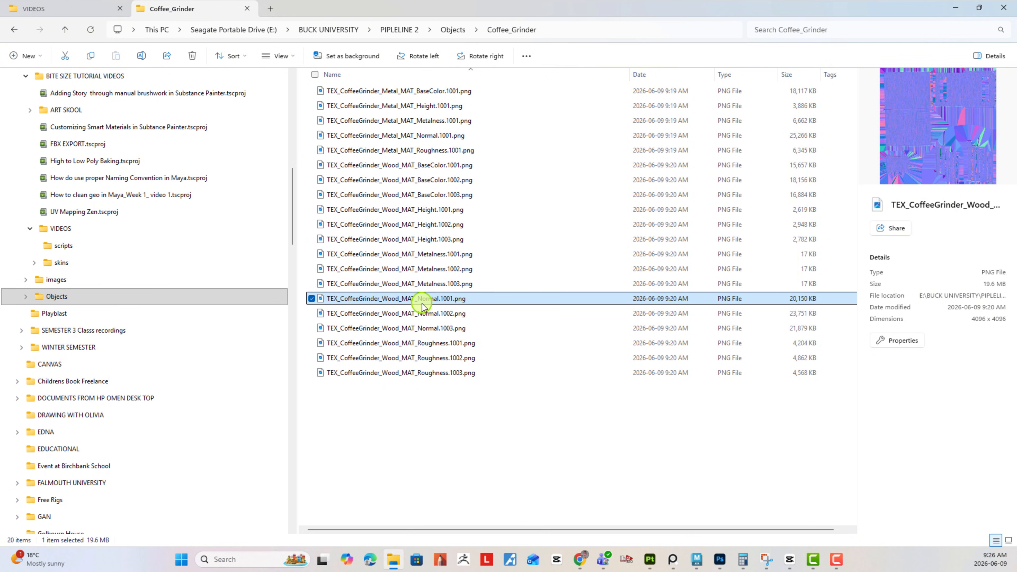
{"action": "left_click", "coordinate": [416, 314]}
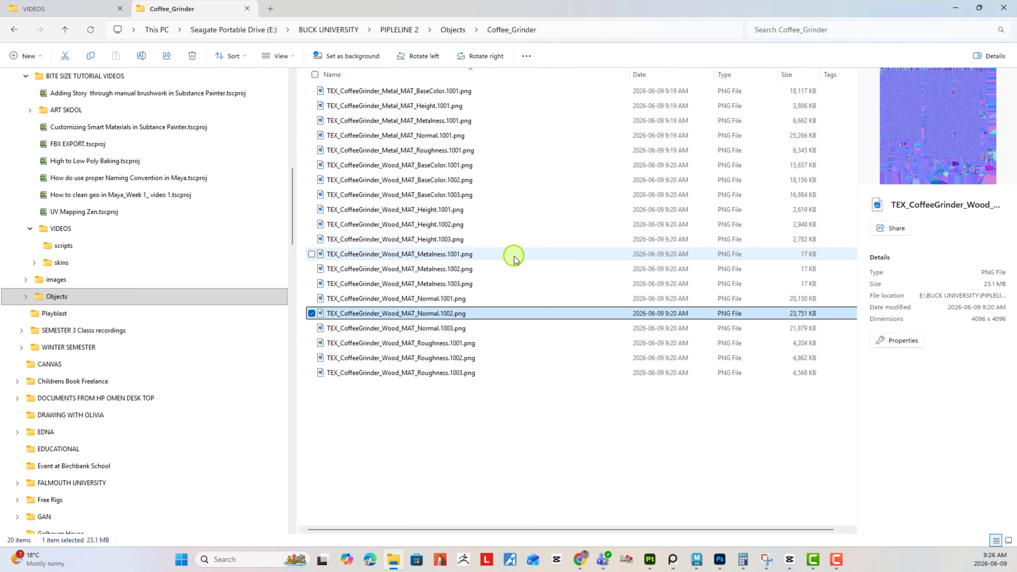
{"action": "left_click", "coordinate": [409, 372]}
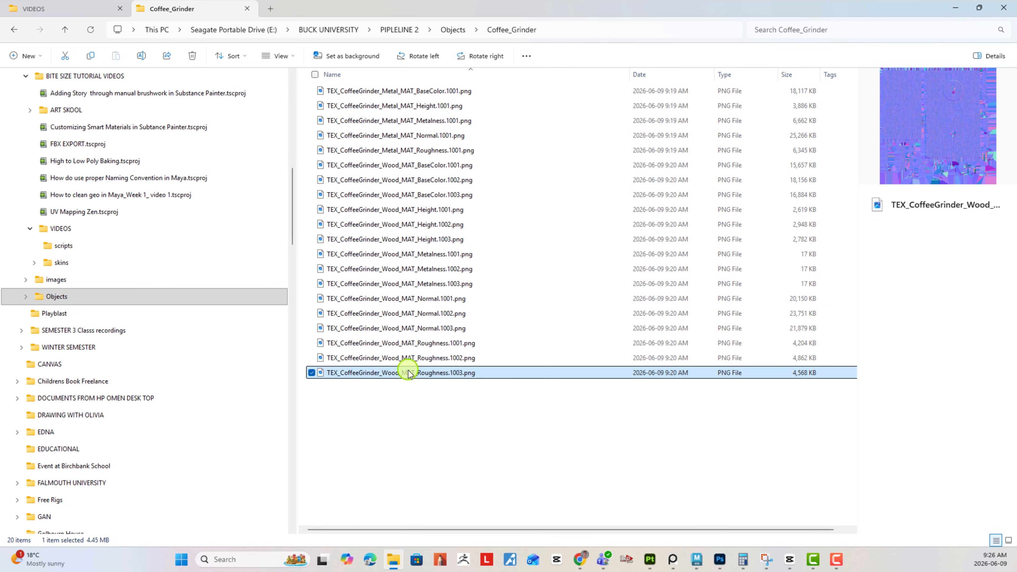
{"action": "left_click", "coordinate": [414, 351]}
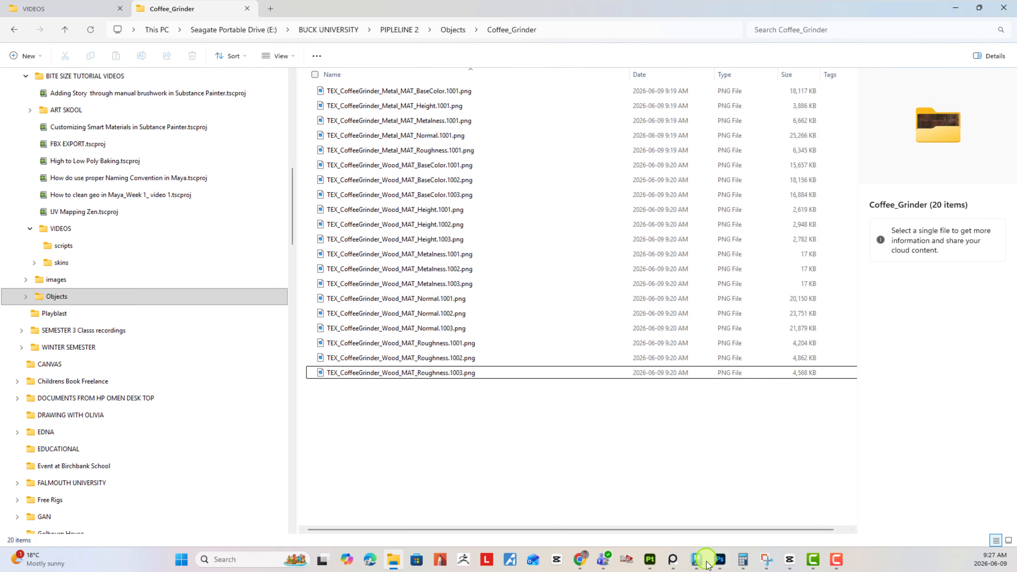
{"action": "left_click", "coordinate": [697, 559]}
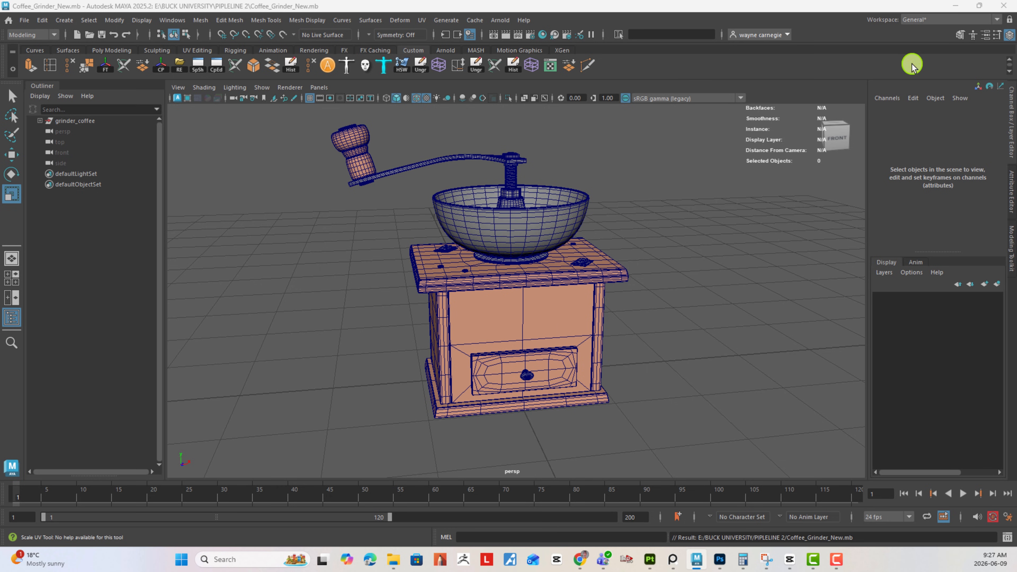
{"action": "left_click", "coordinate": [955, 6]}
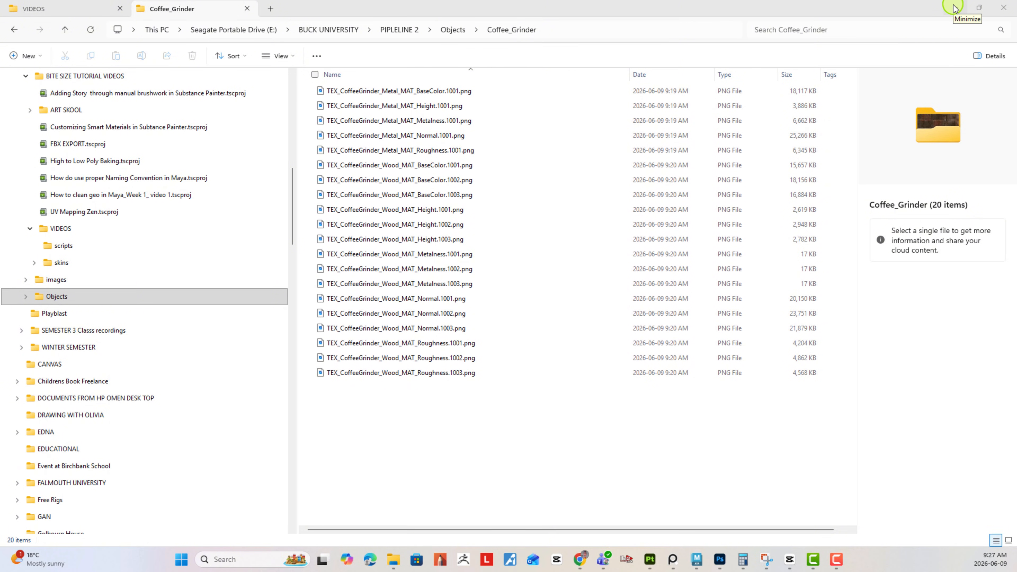
{"action": "left_click", "coordinate": [813, 561]}
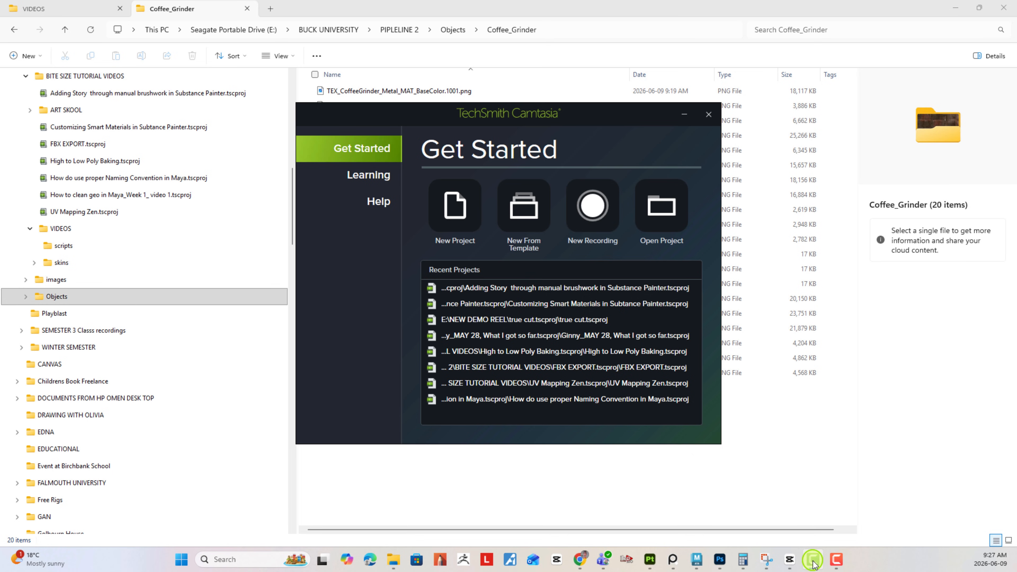
{"action": "left_click", "coordinate": [813, 561]}
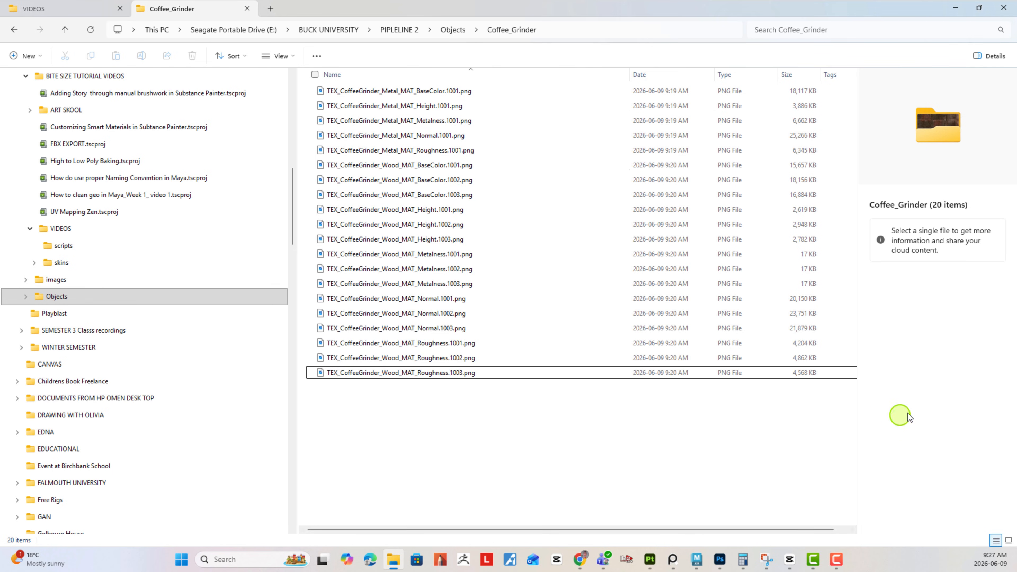